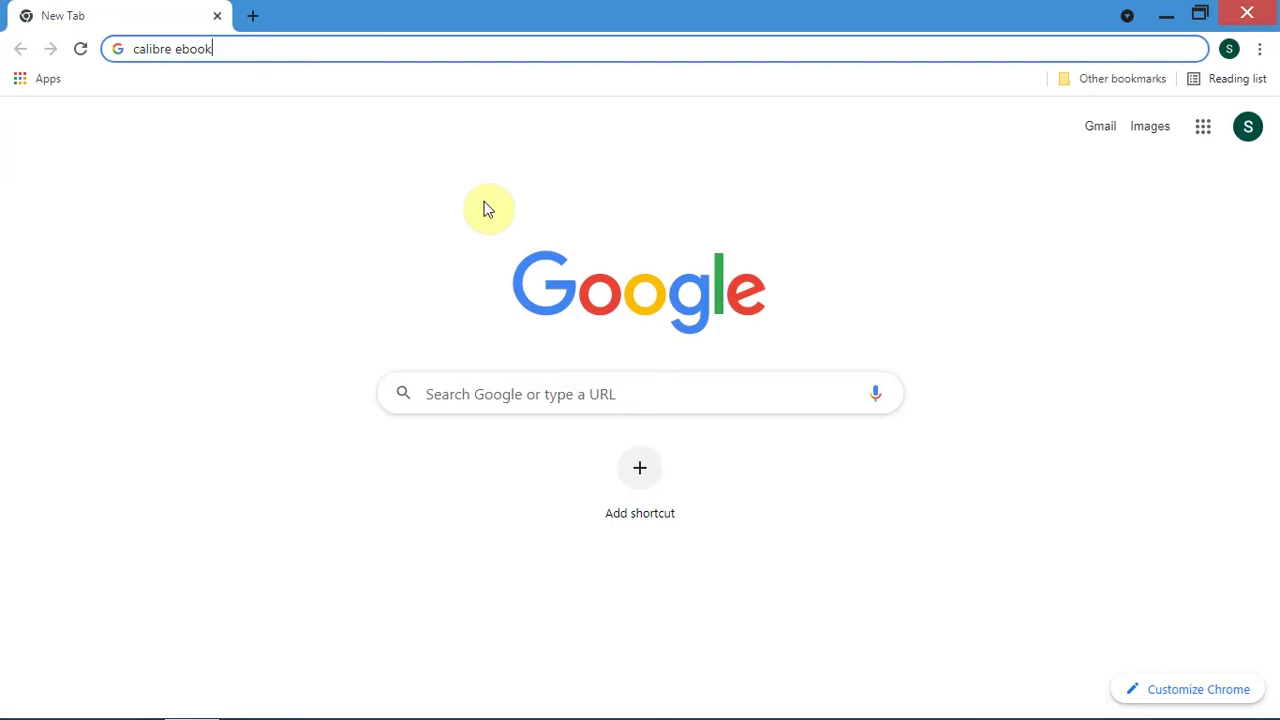
- Run a Google search for 'calibre ebook' from the Chrome address bar
key("Return")
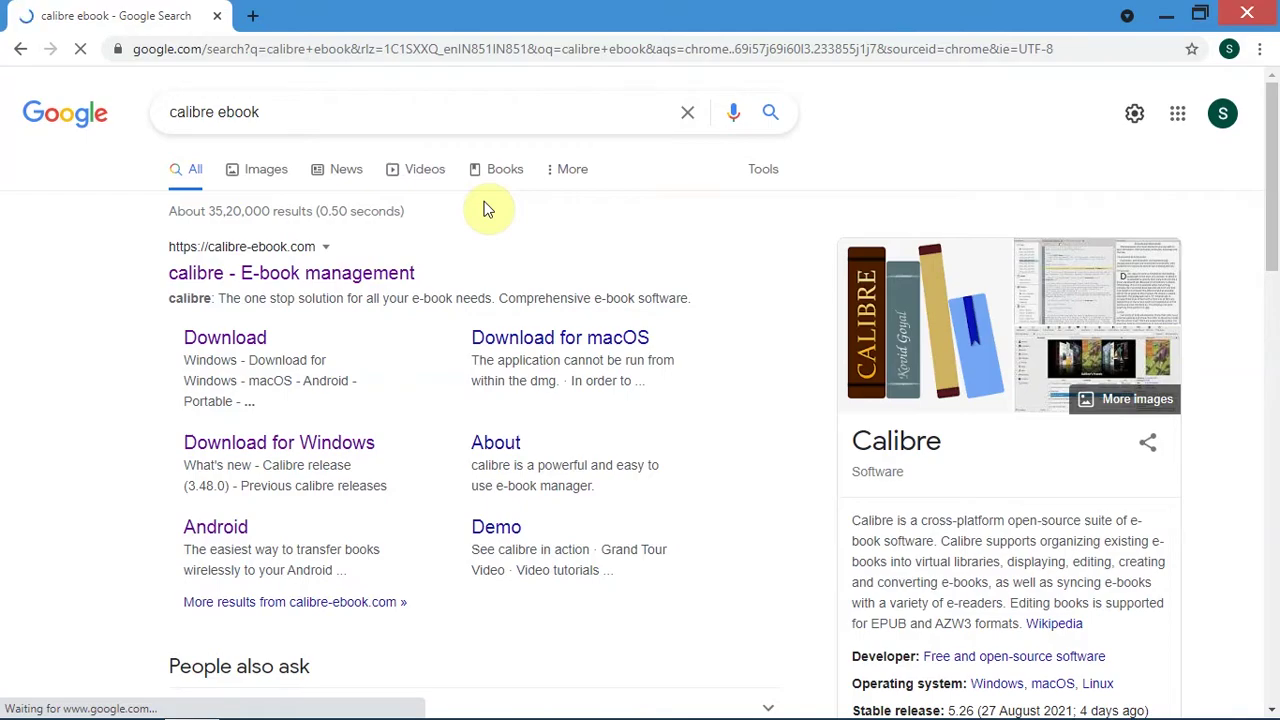
- Go from calibre's official site to the Windows 64bit download page for calibre 5.27.0
left_click(380, 277)
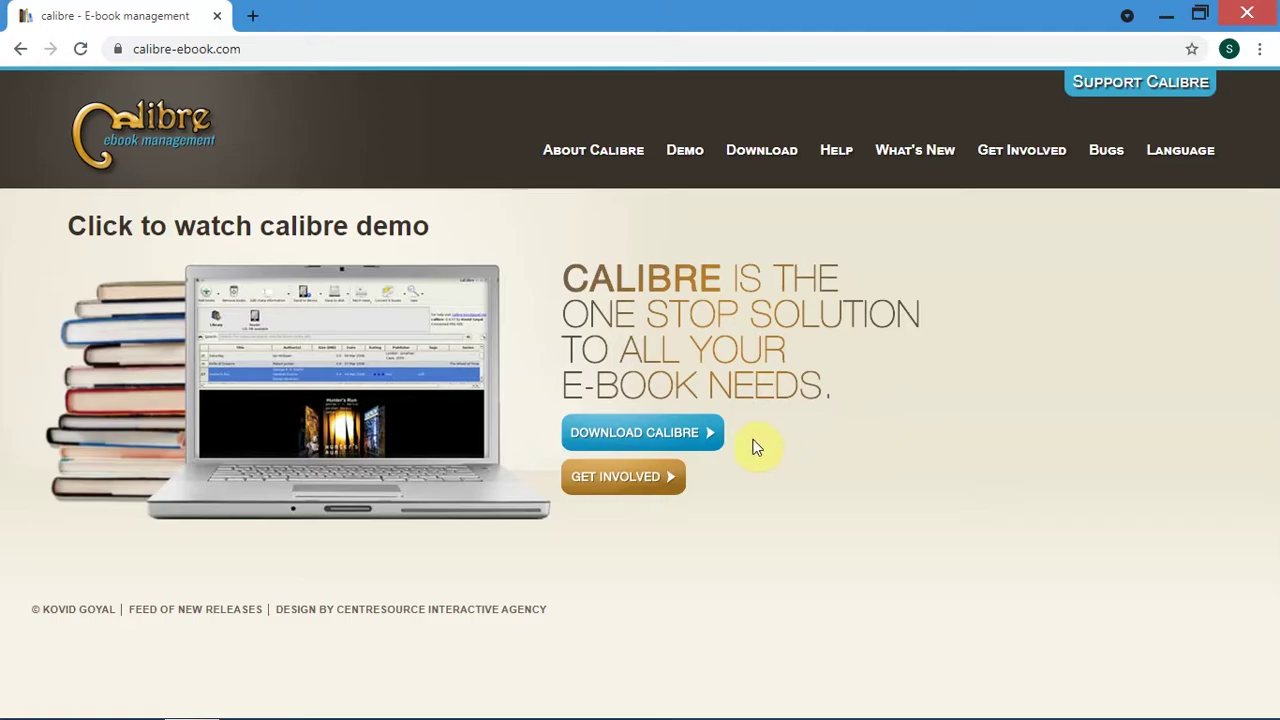
left_click(688, 445)
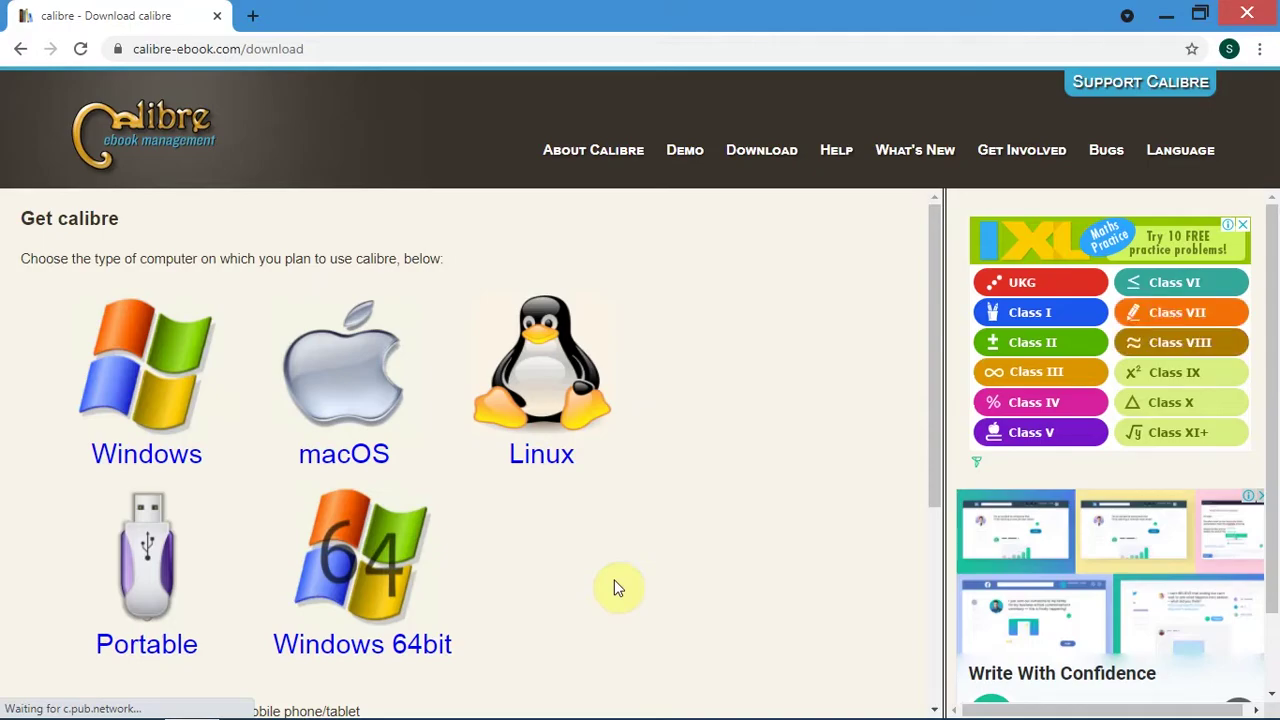
left_click(421, 592)
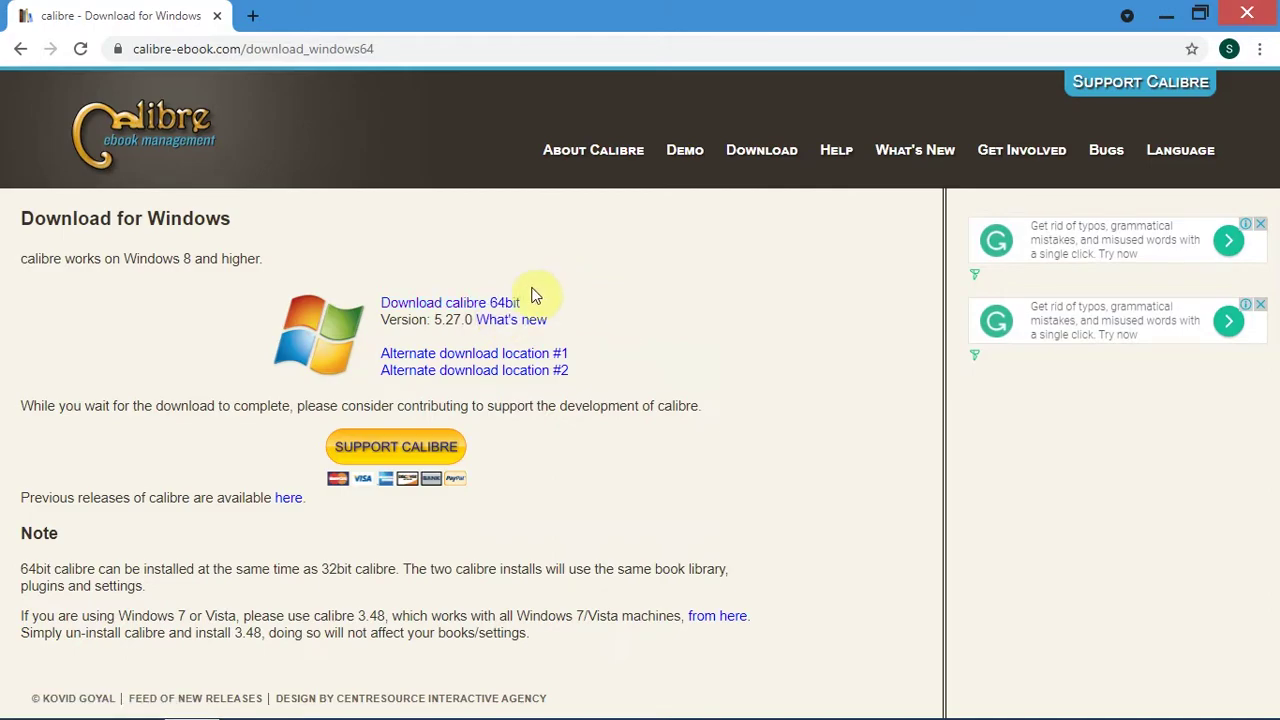
- Download the calibre-64bit-5.27.0 installer and show it in the Downloads folder
left_click(492, 305)
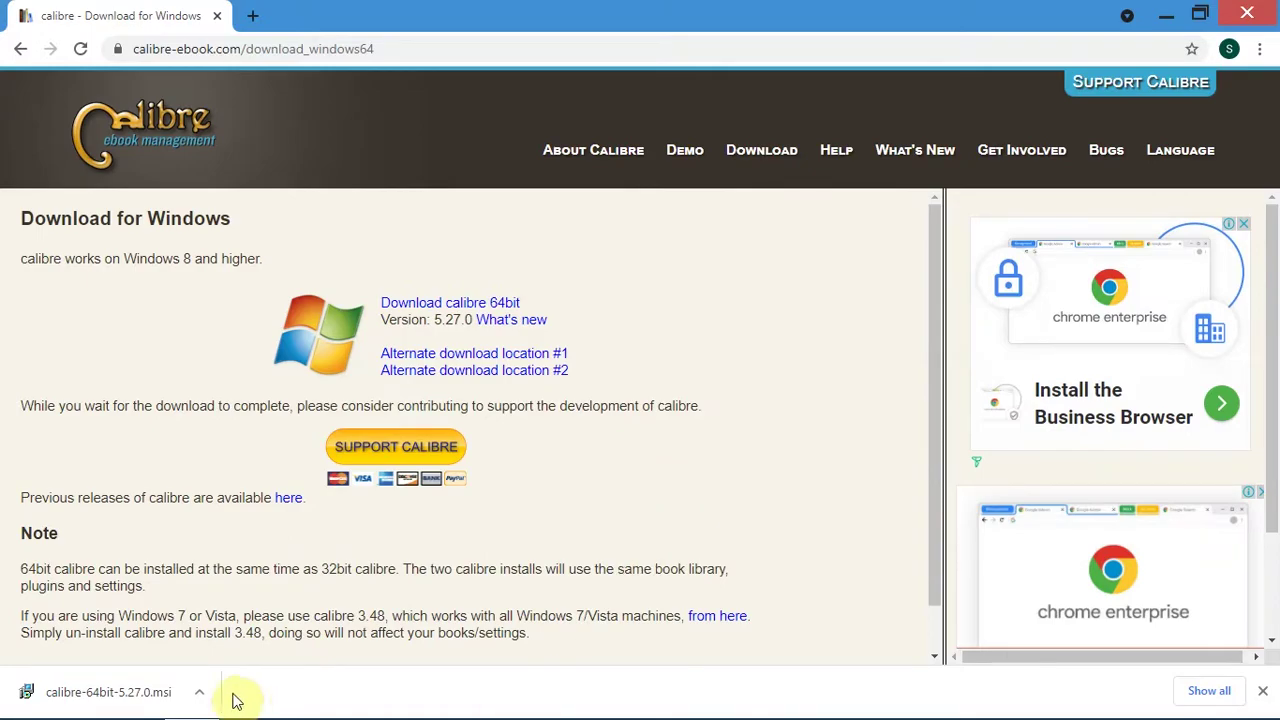
left_click(199, 692)
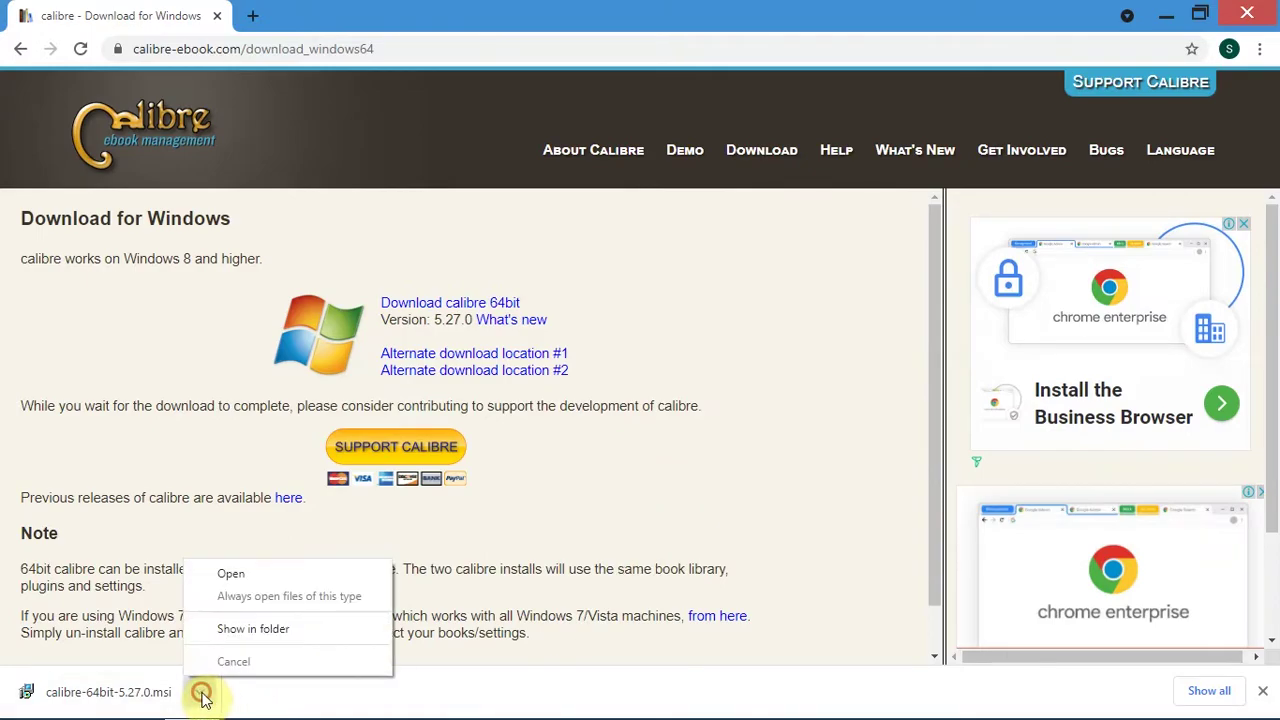
left_click(230, 640)
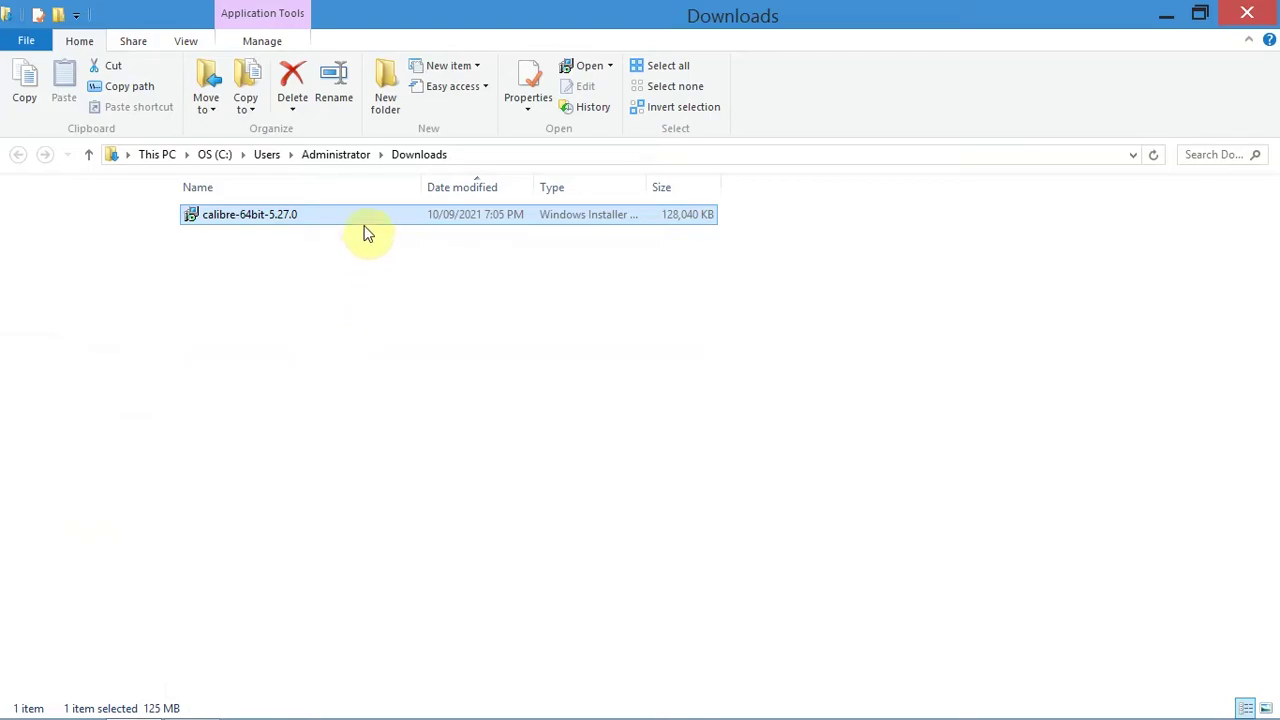
- Launch the calibre installer, accept the license agreement, and choose Advanced setup
double_click(369, 220)
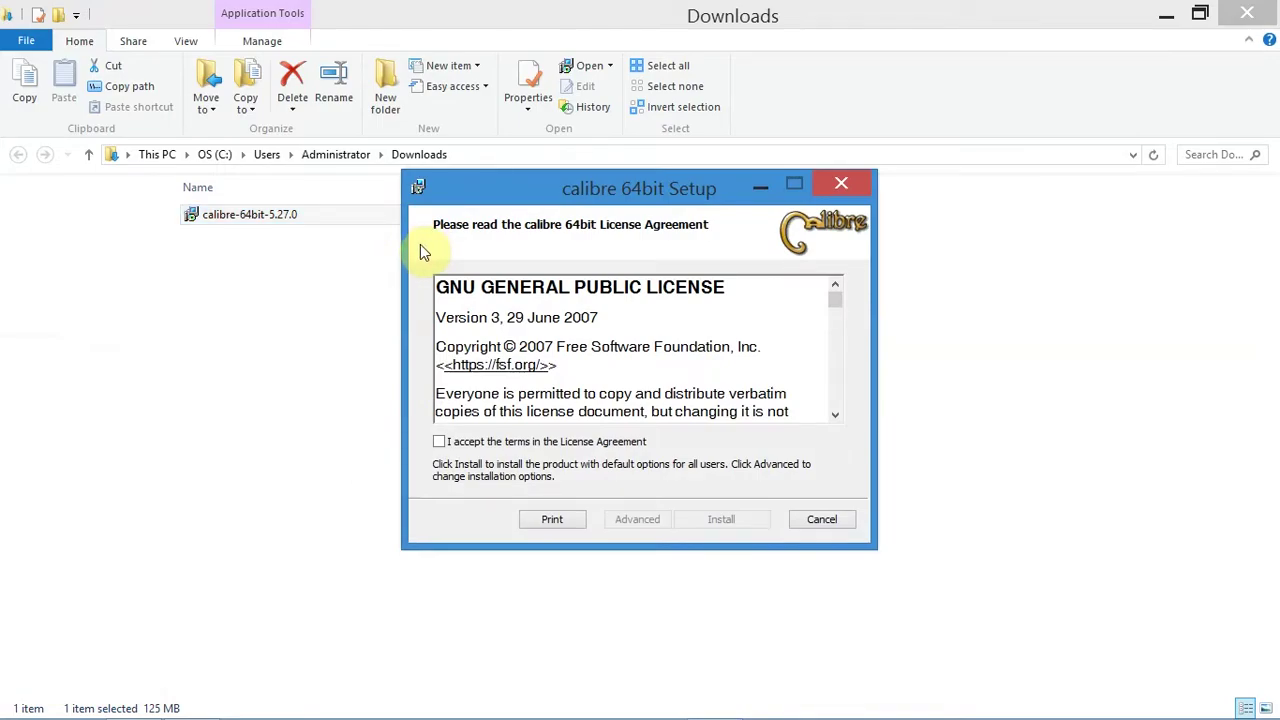
scroll(771, 330, "down", 20)
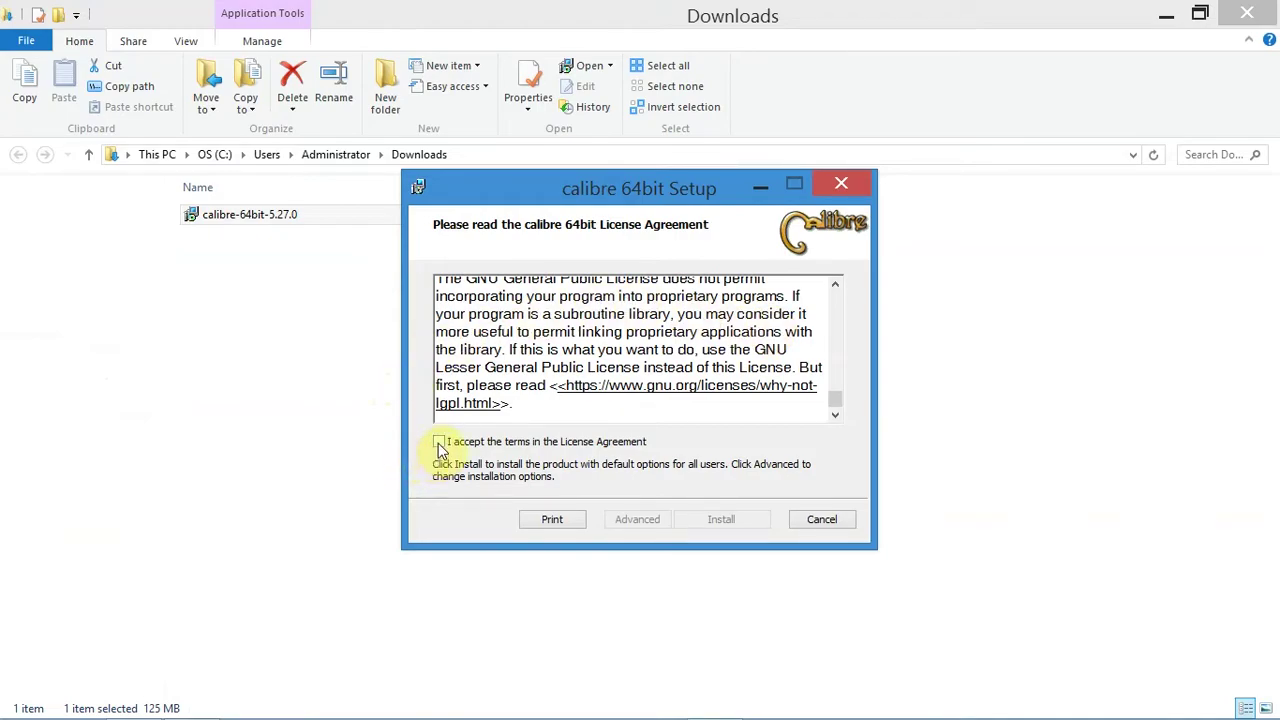
left_click(438, 442)
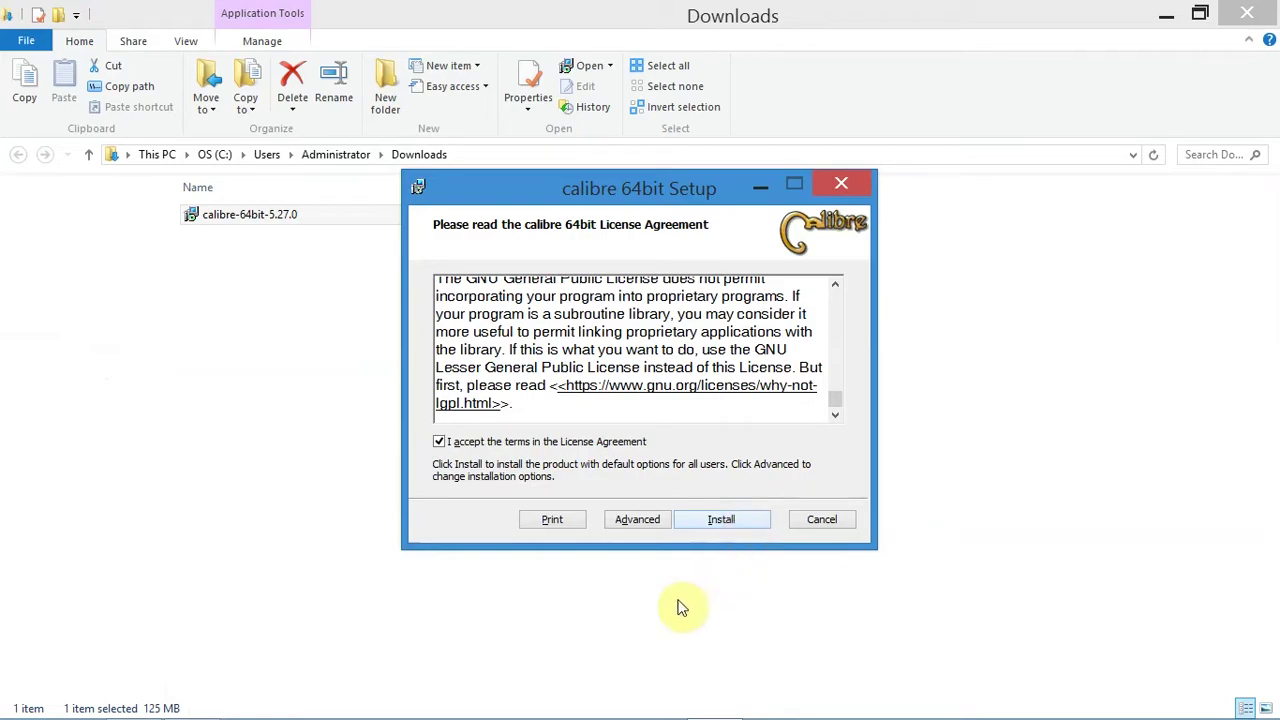
left_click(616, 527)
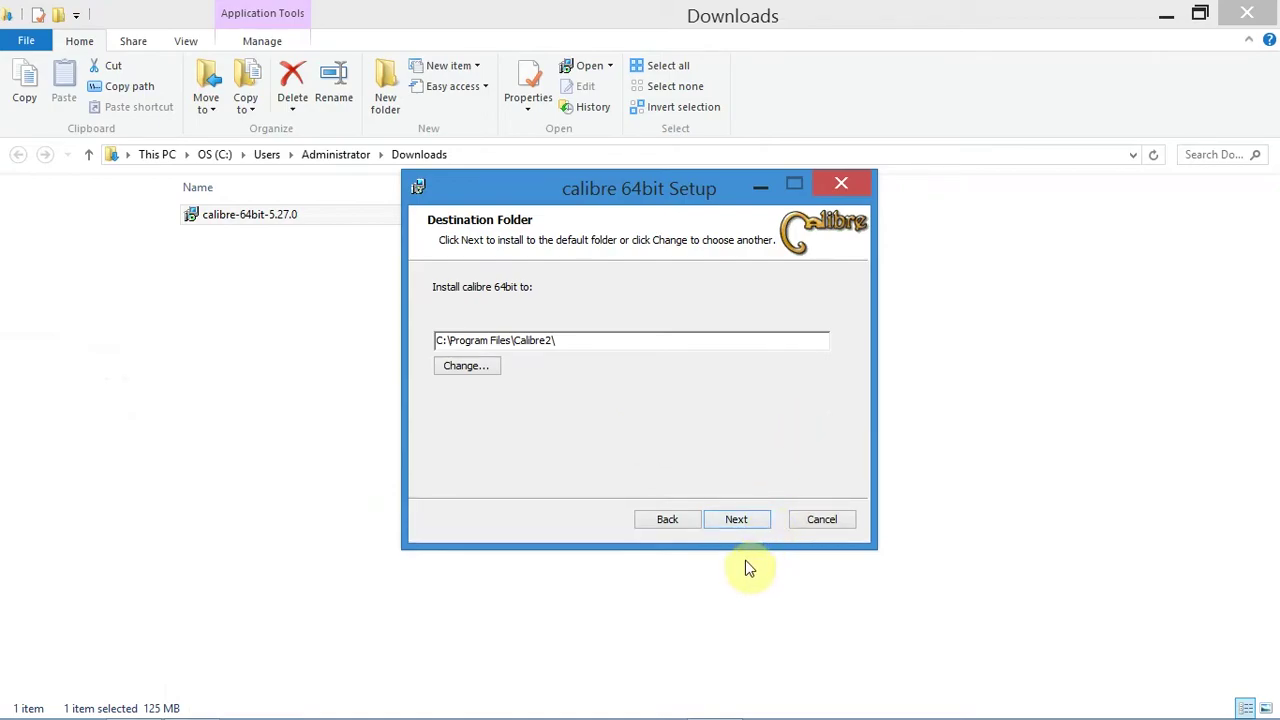
- Keep C:\Program Files\Calibre2\, review each Product Feature, and install calibre with all features
left_click(740, 522)
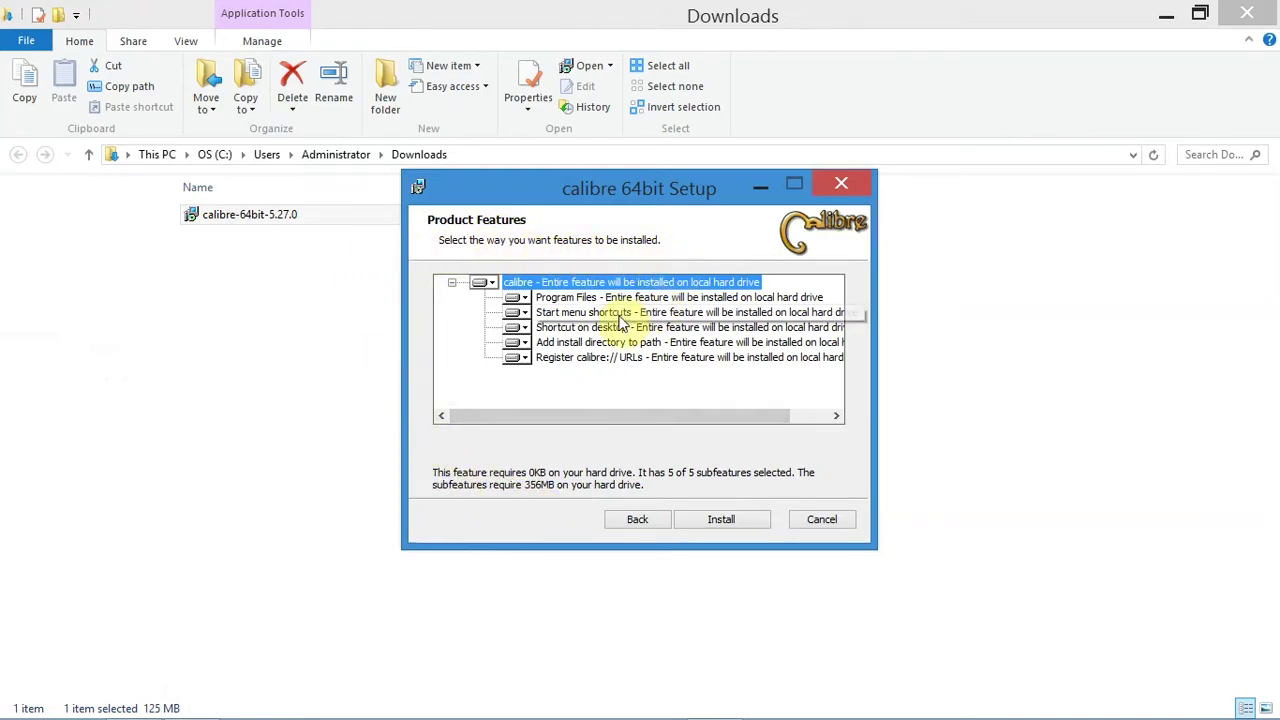
left_click(595, 298)
left_click(565, 312)
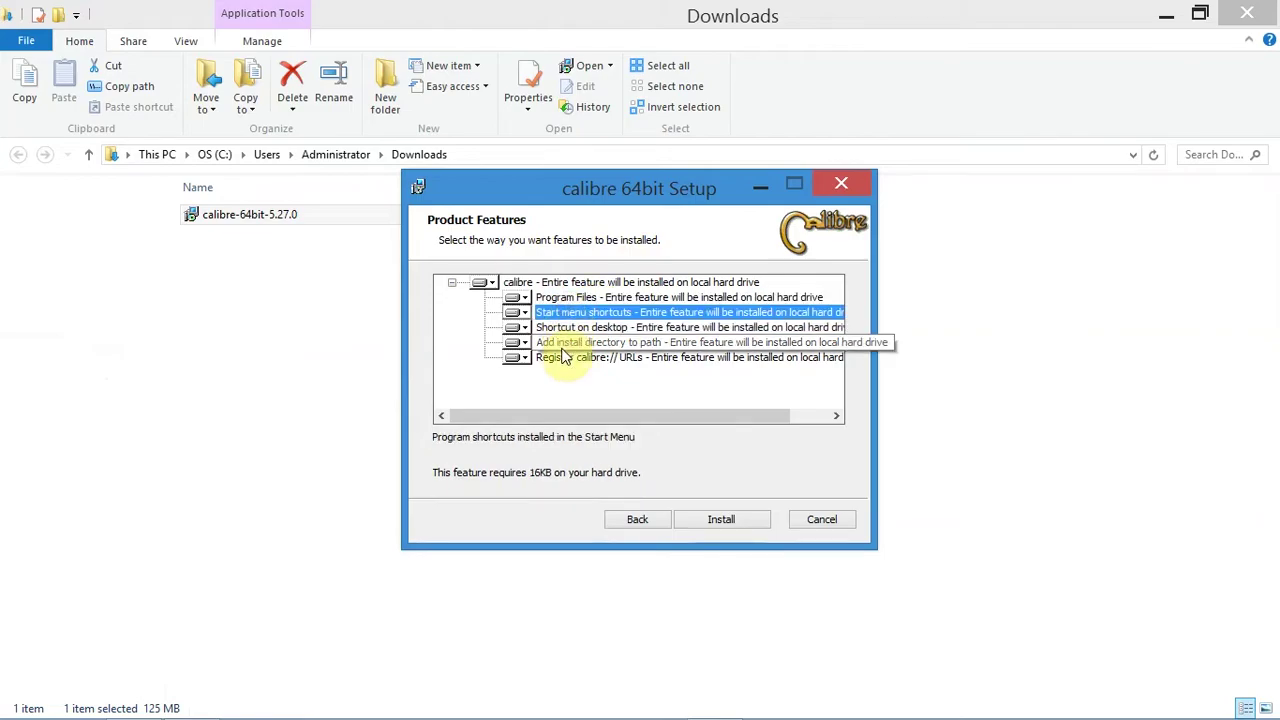
left_click(561, 330)
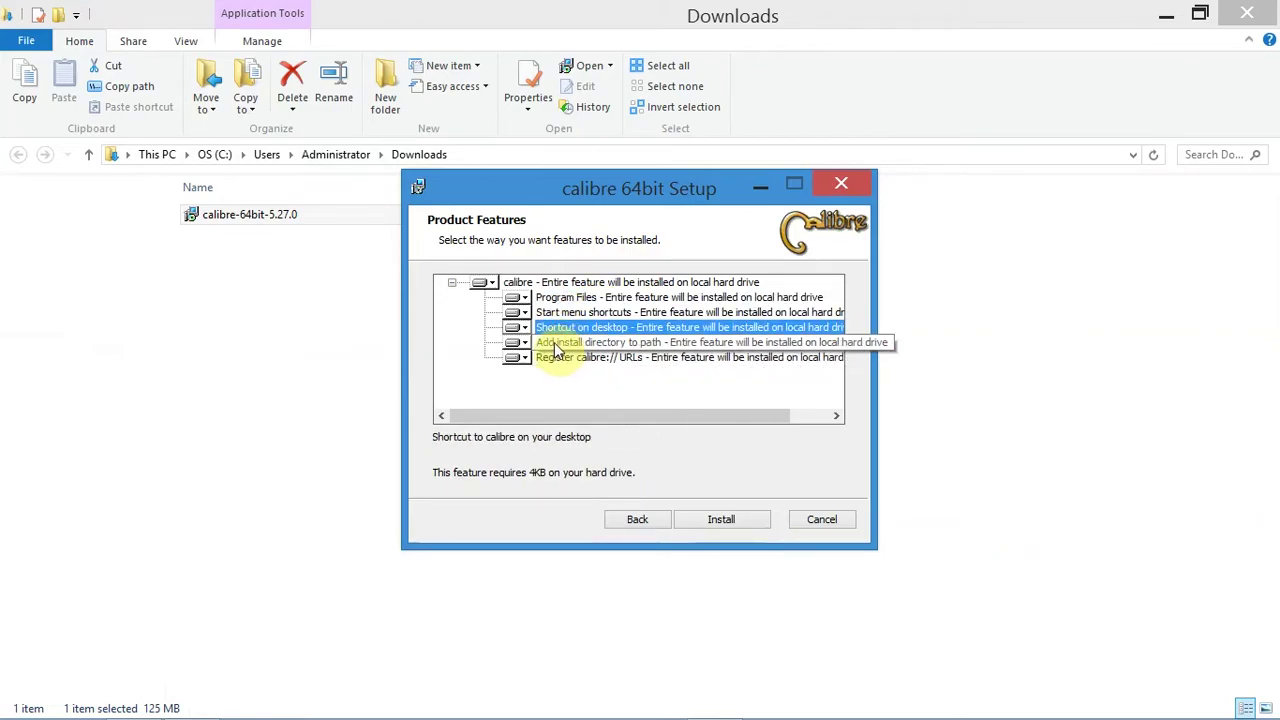
left_click(557, 343)
left_click(590, 357)
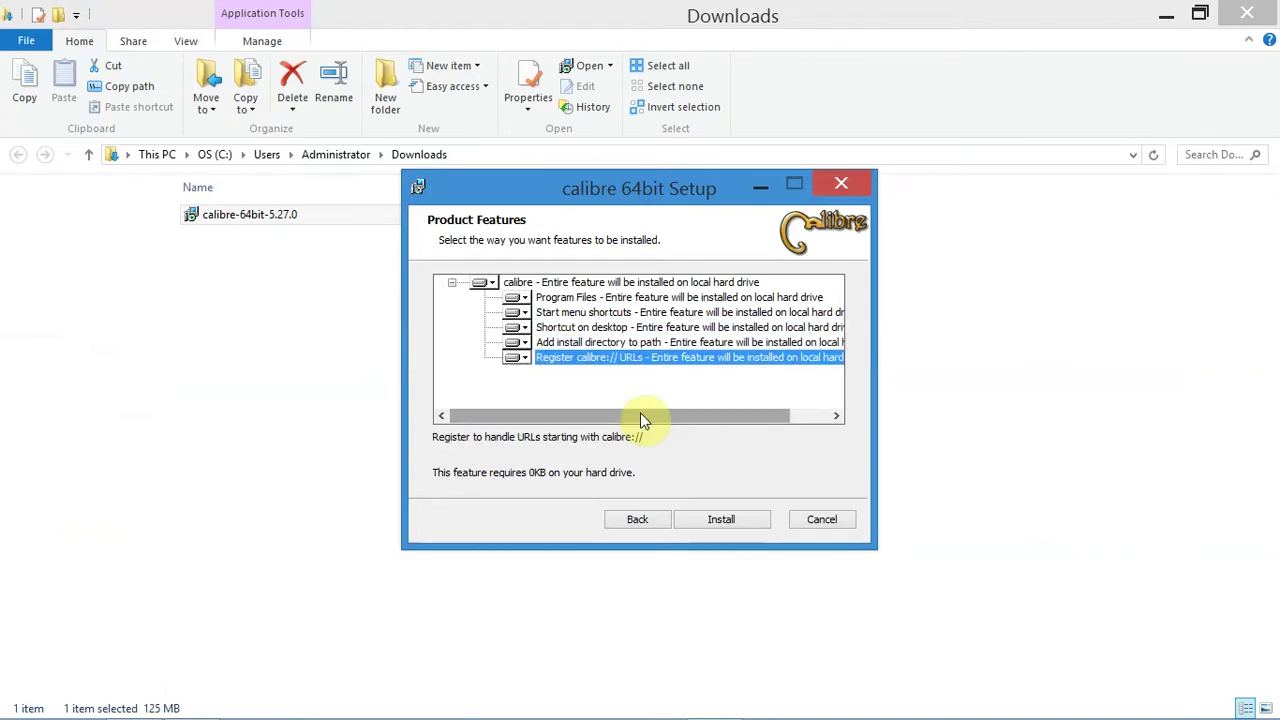
key("Home")
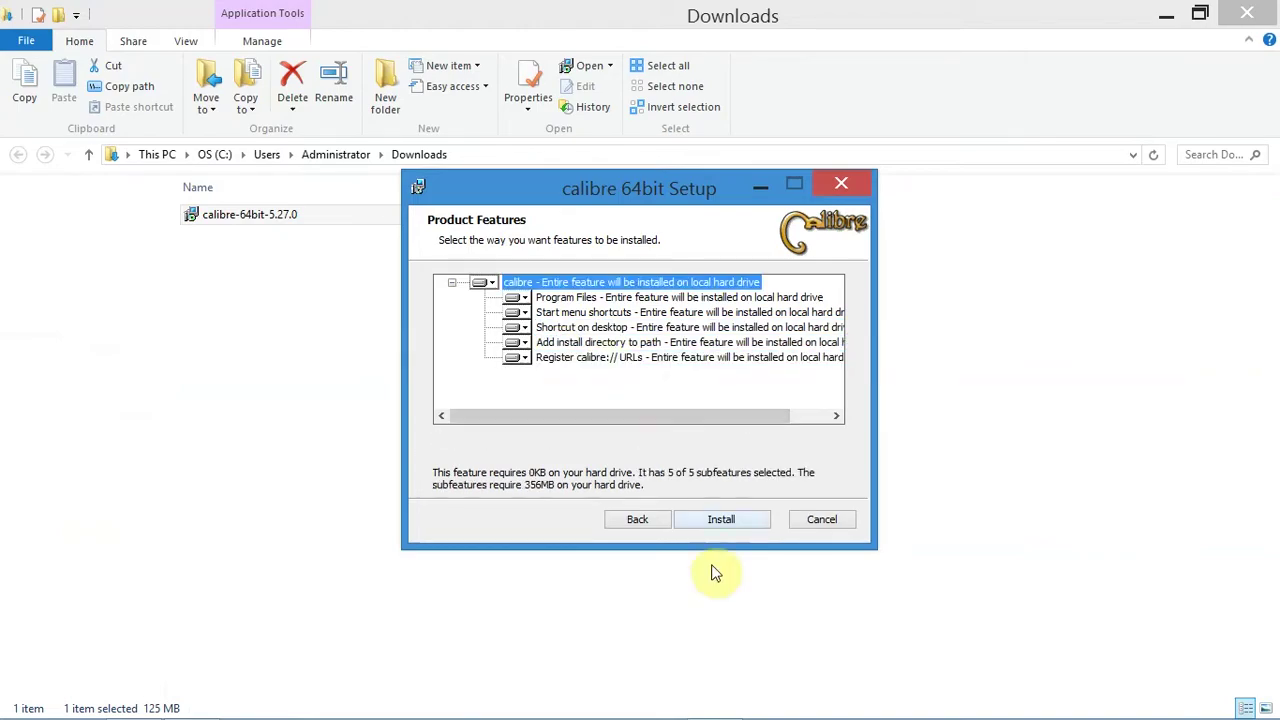
left_click(729, 522)
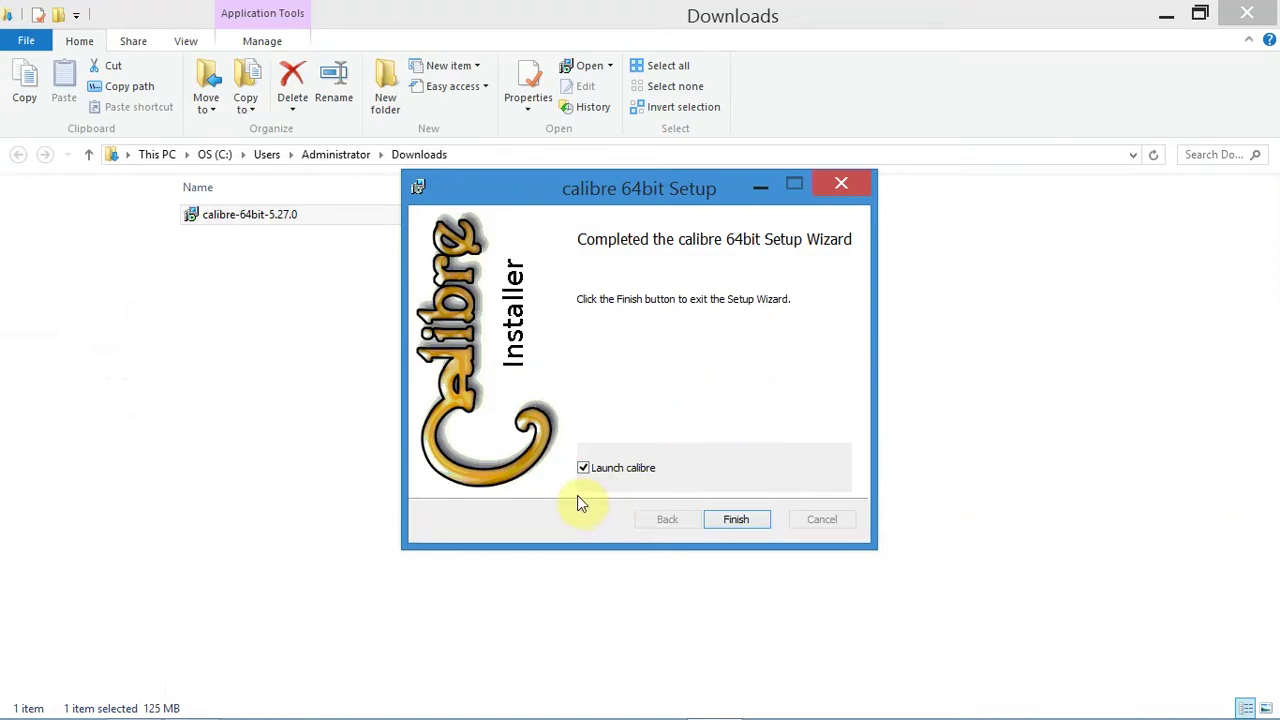
- Launch calibre, keep the default language and library location, and try Amazon Kindle PaperWhite
left_click(745, 522)
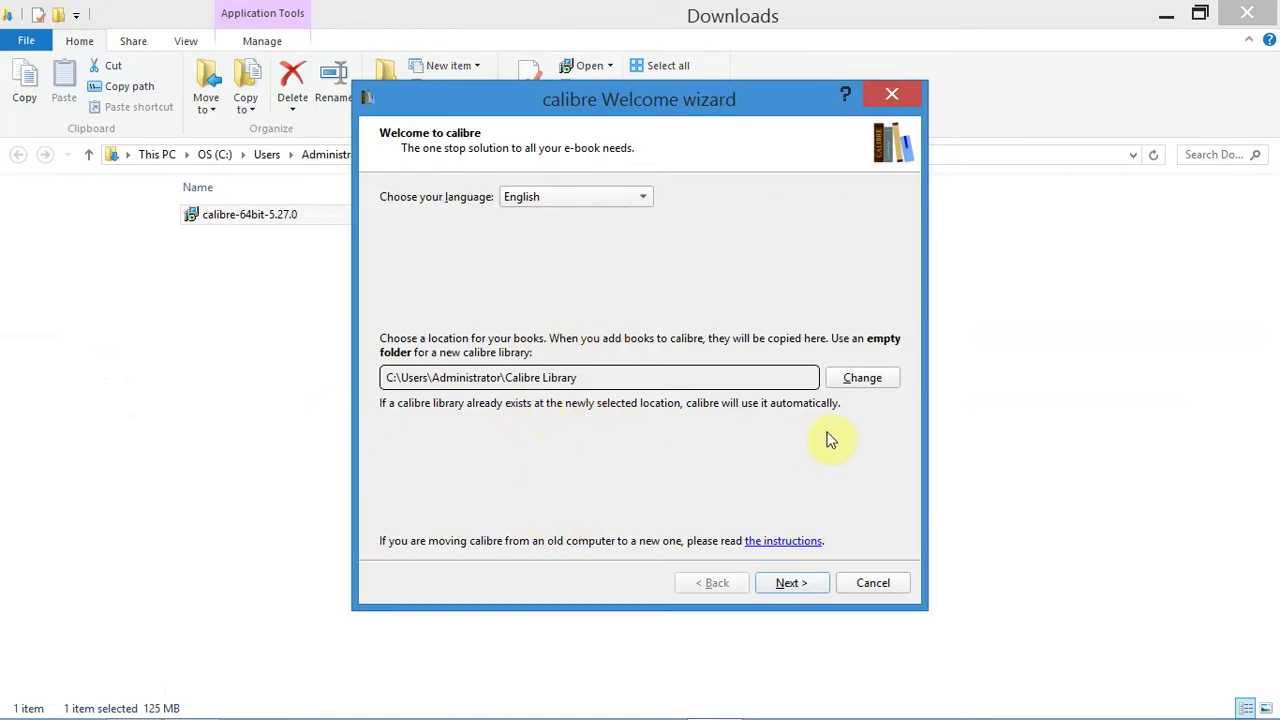
left_click(788, 591)
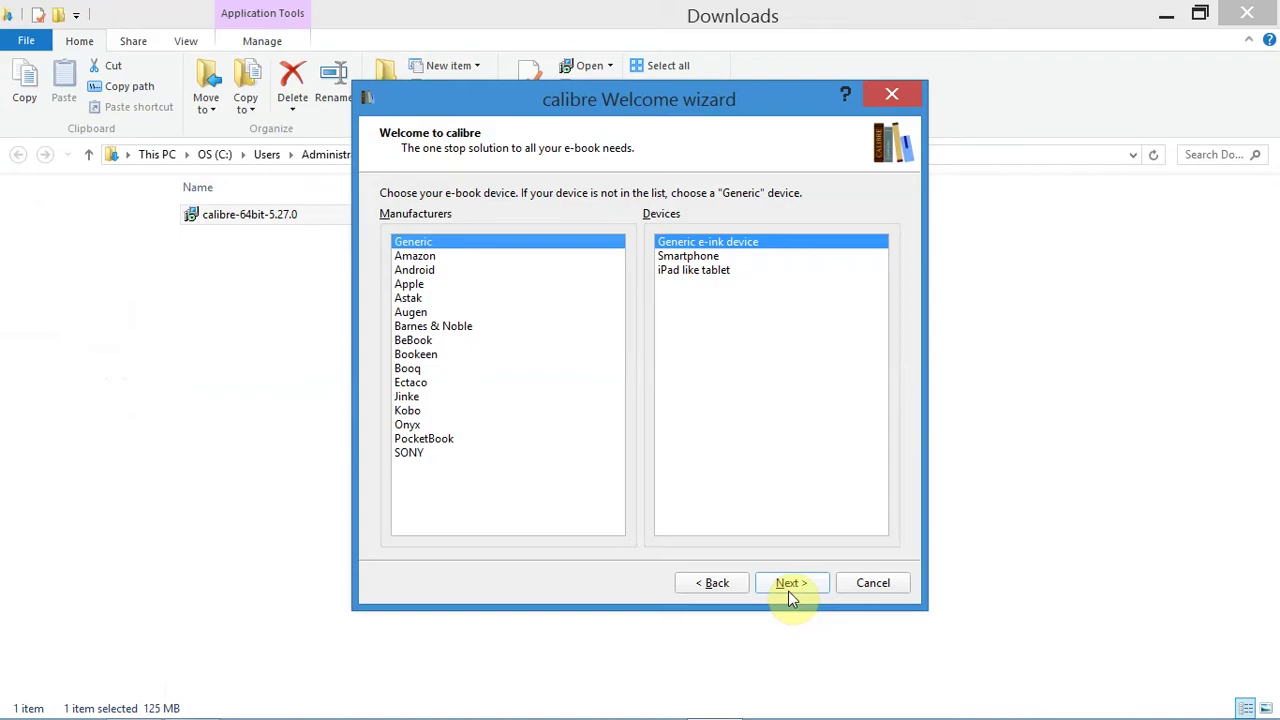
left_click(424, 257)
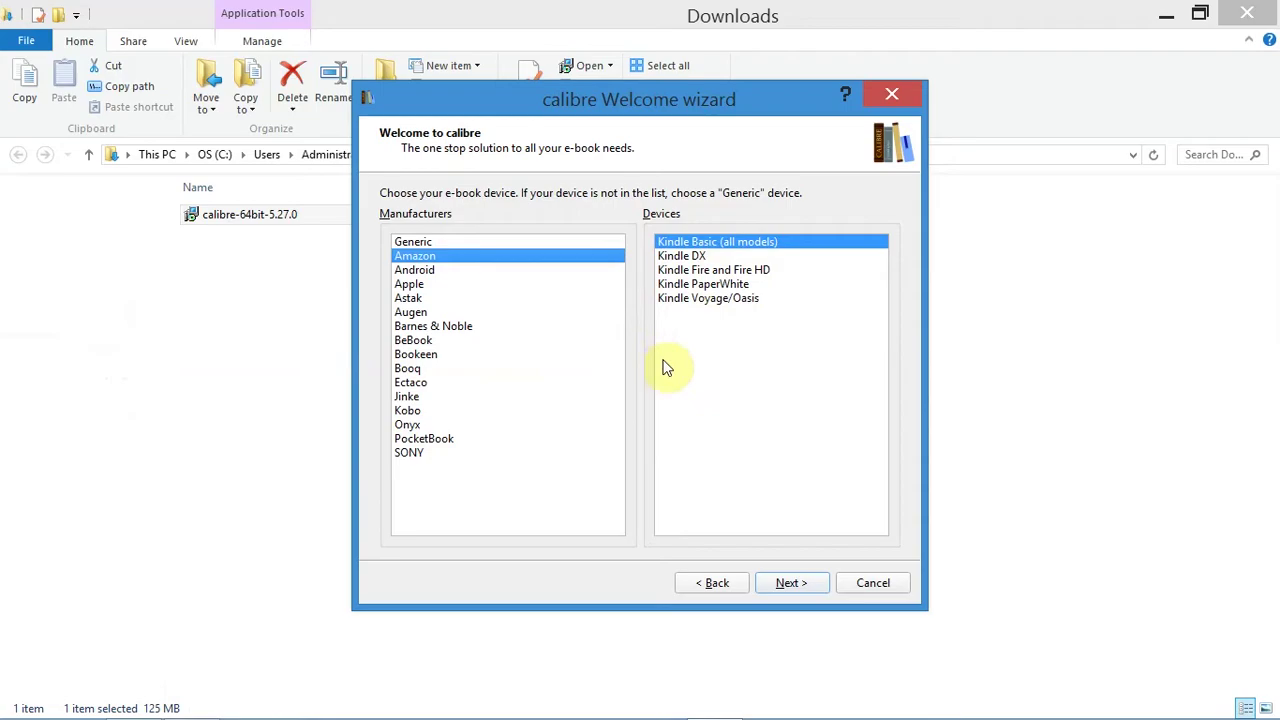
left_click(698, 284)
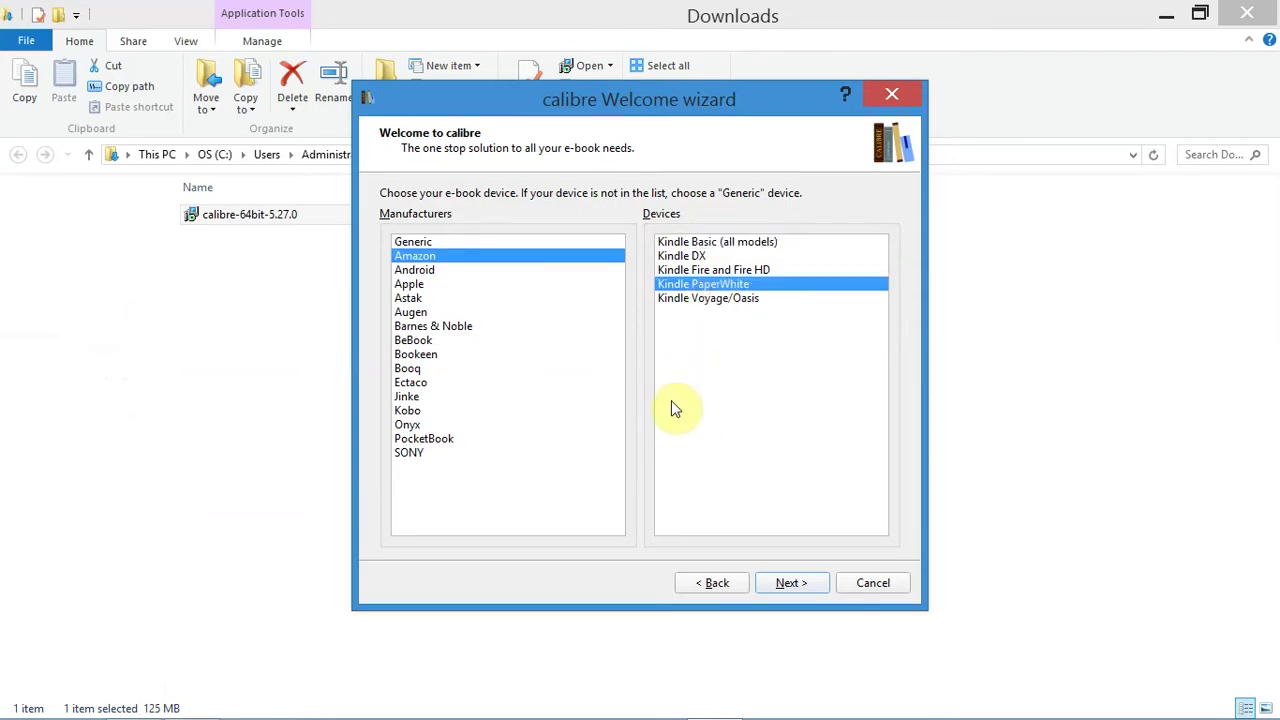
- Browse Apple, PocketBook and SONY devices, then choose Generic e-ink device and finish
left_click(520, 284)
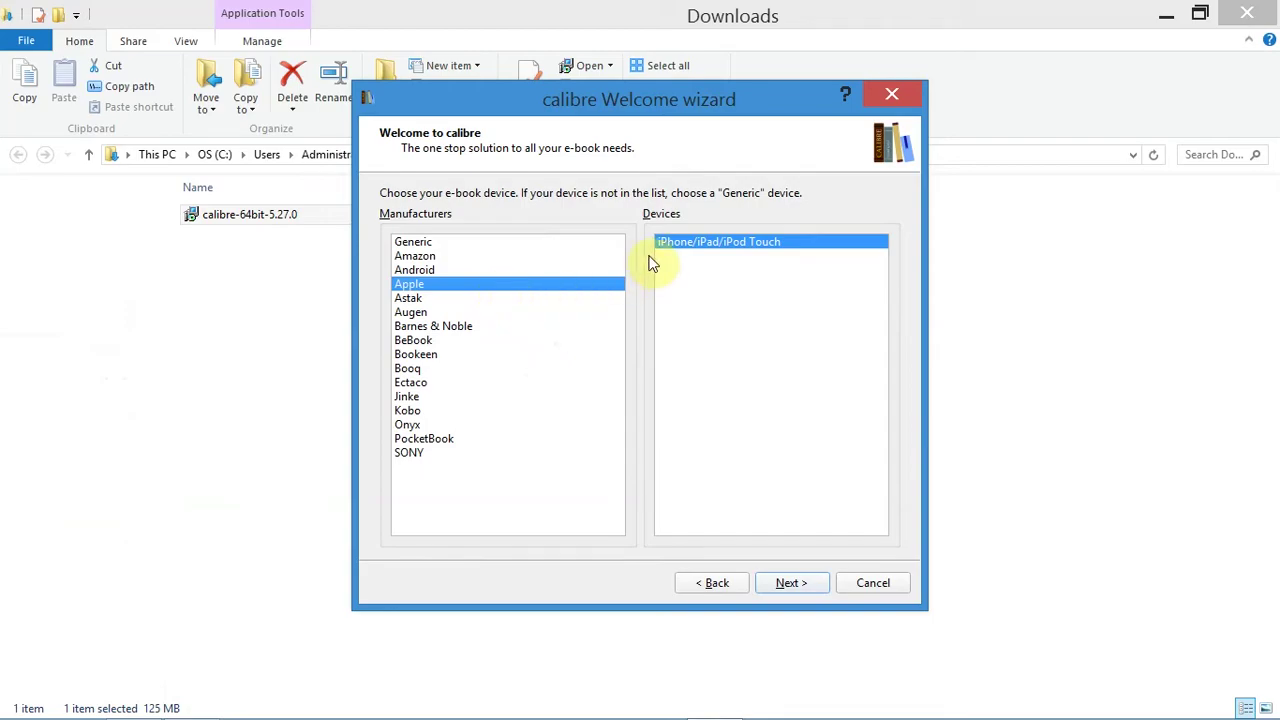
left_click(445, 440)
left_click(446, 455)
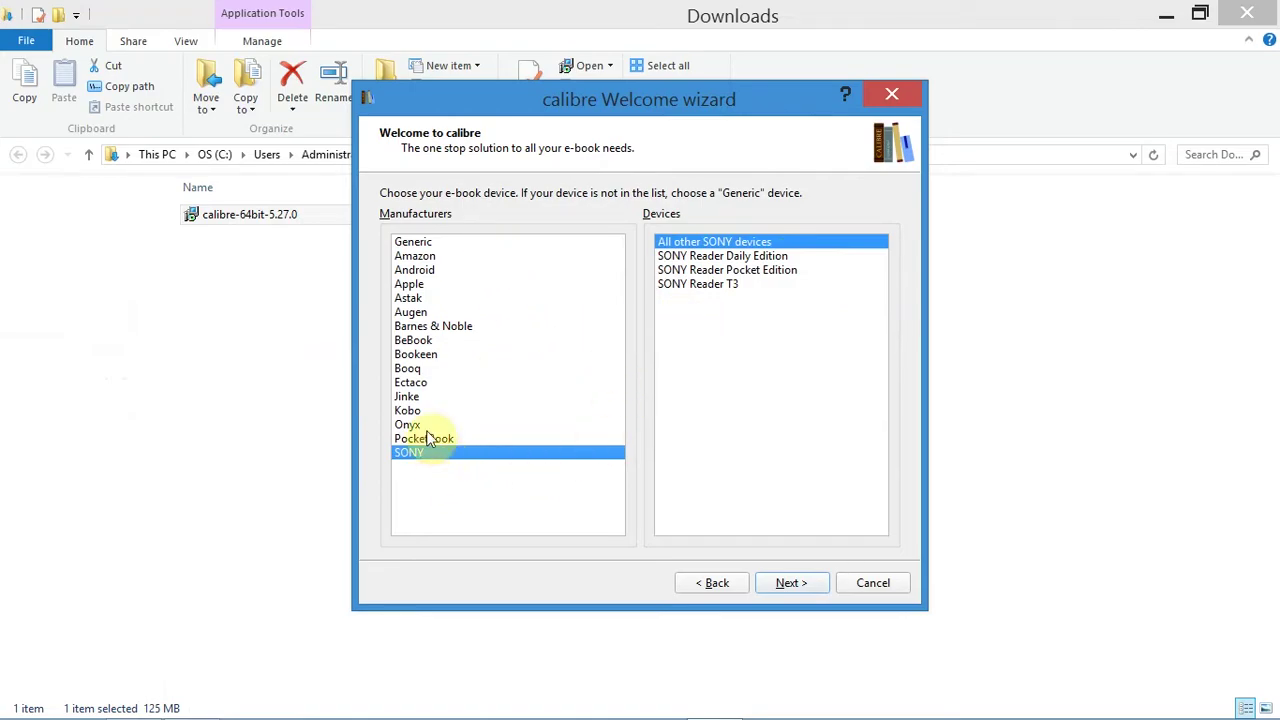
left_click(416, 244)
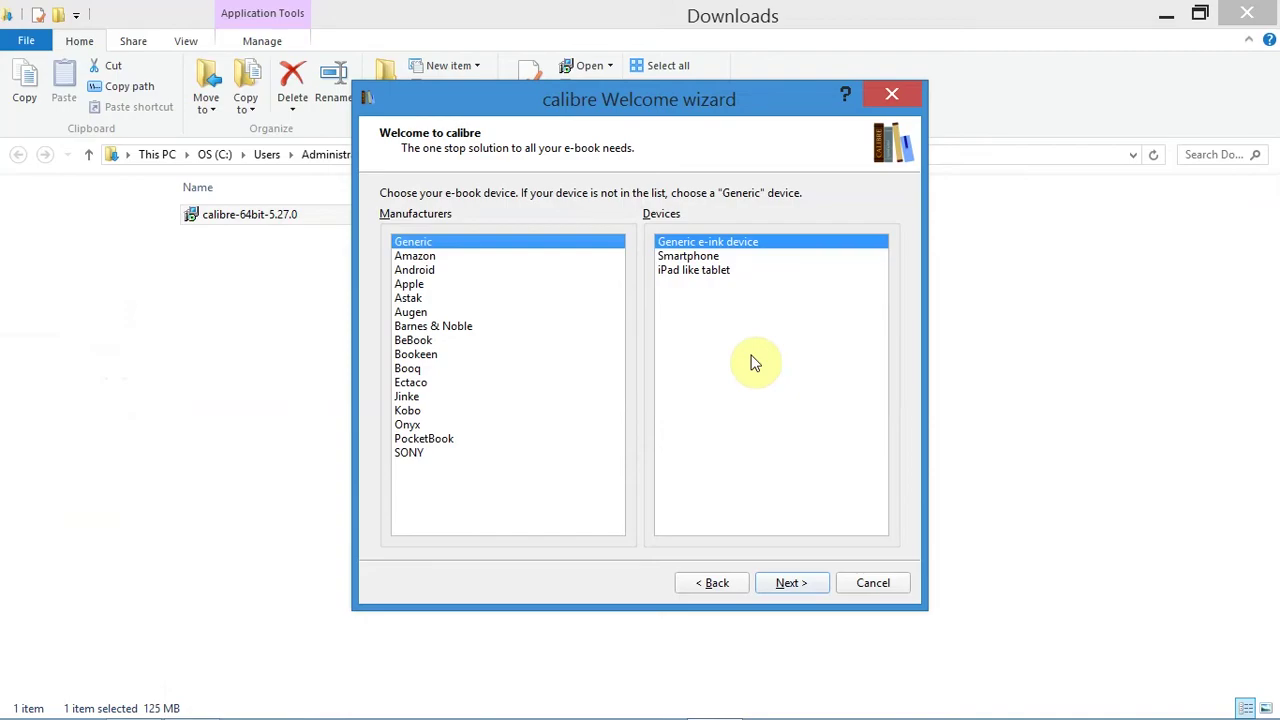
left_click(772, 590)
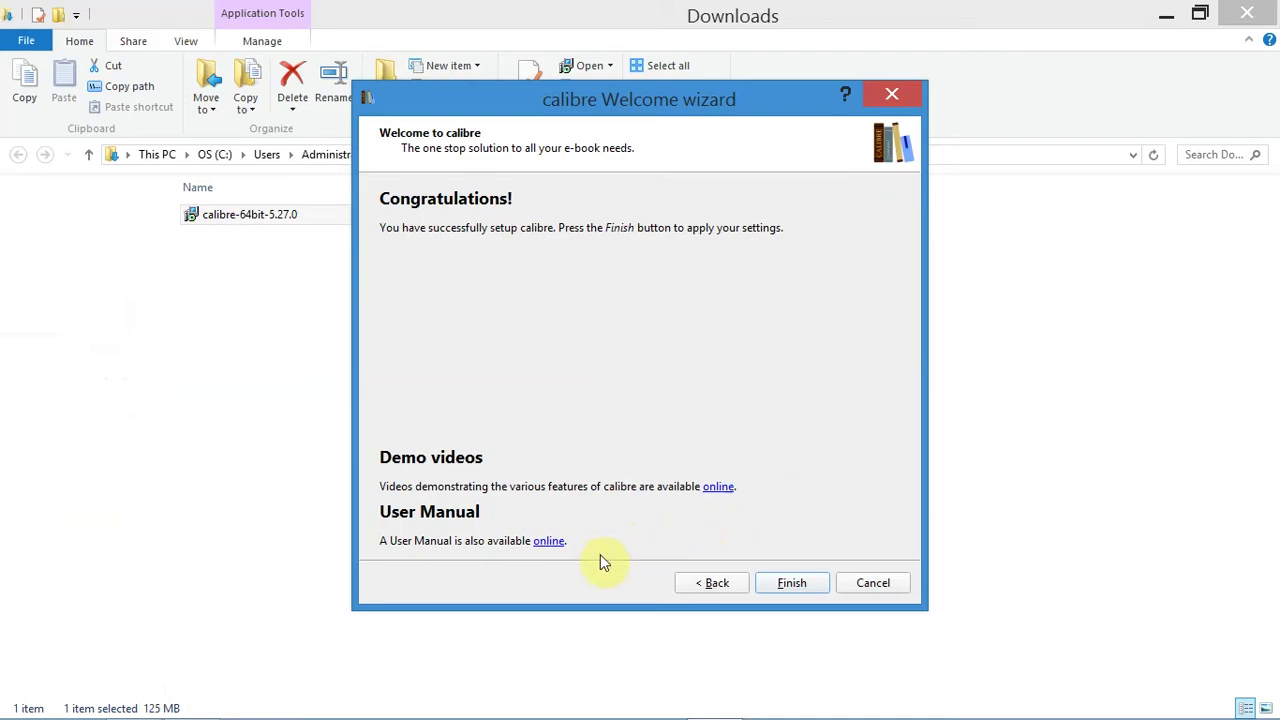
left_click(802, 583)
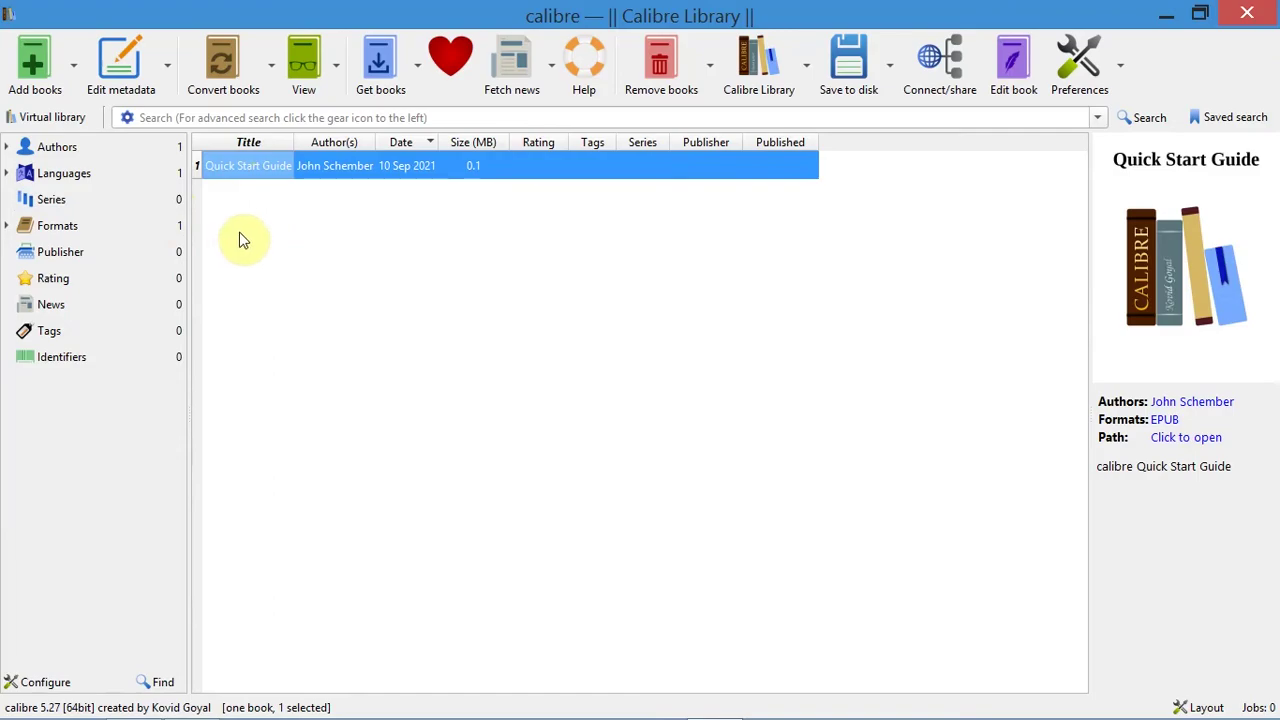
- Select the Quick Start Guide in the library and open it with View
left_click(335, 234)
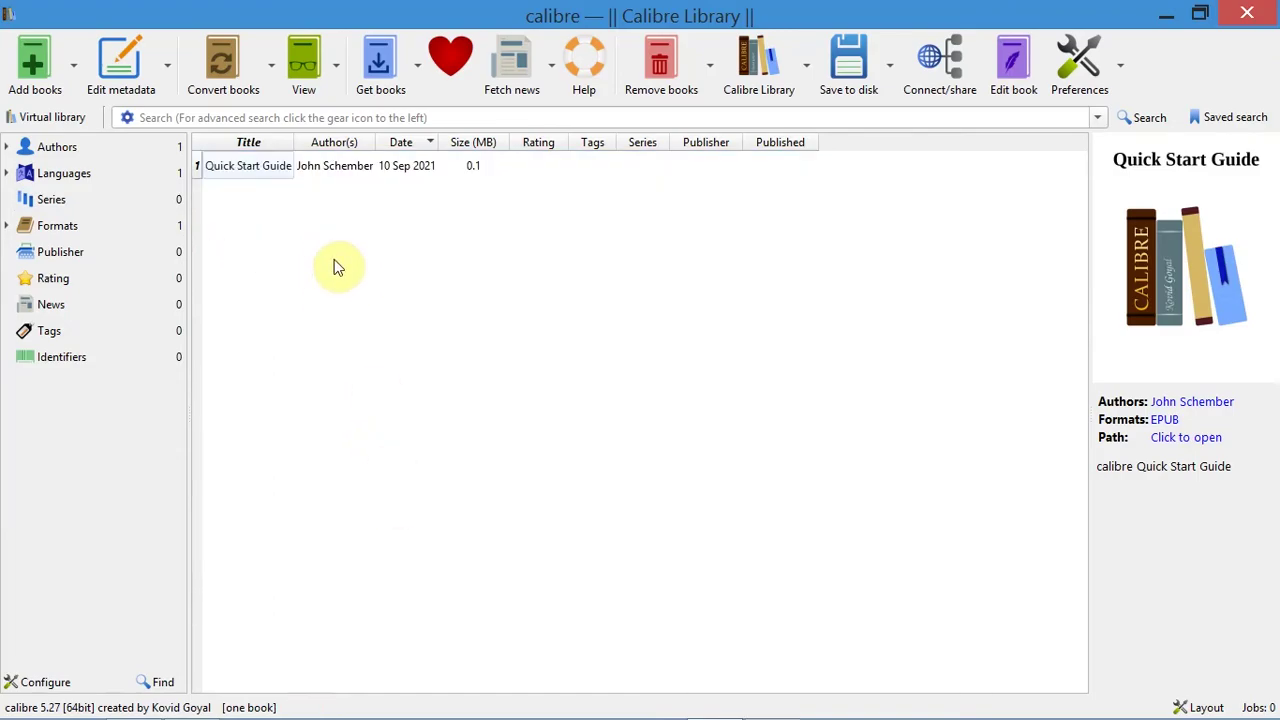
left_click(267, 167)
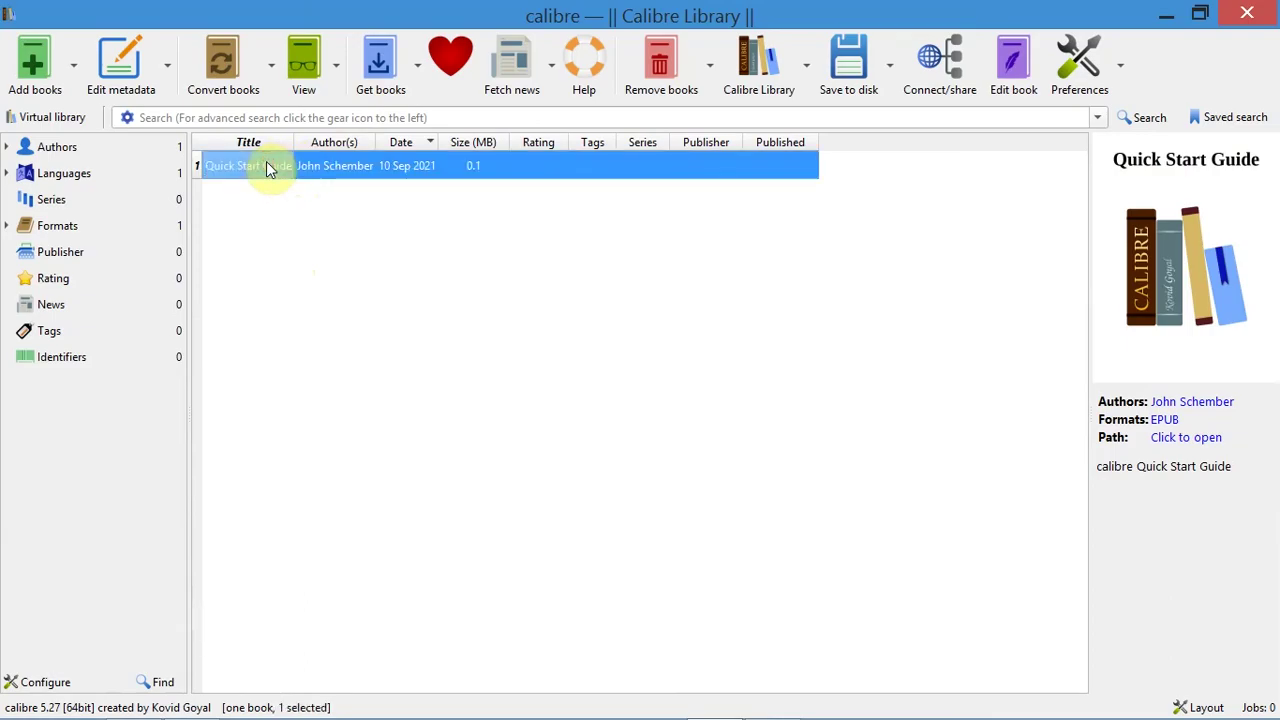
left_click(308, 84)
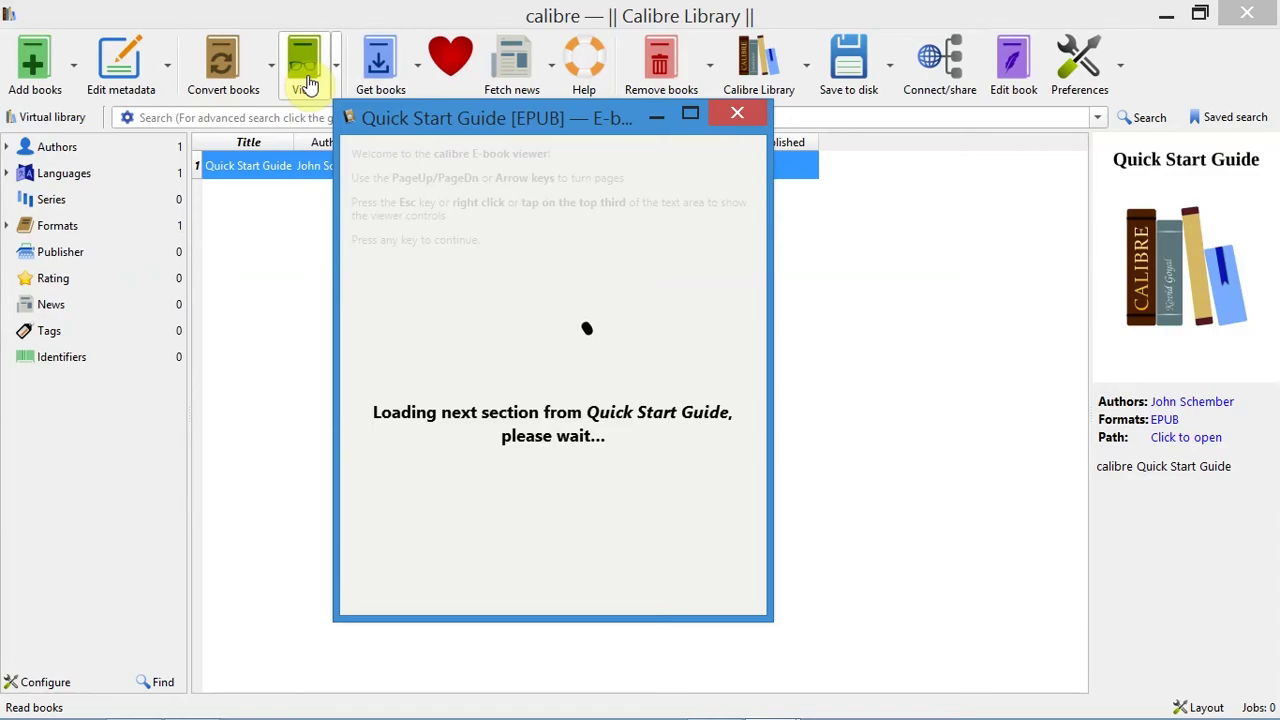
- Maximize the viewer, dismiss the help overlay, and start paging through the guide
left_click(690, 113)
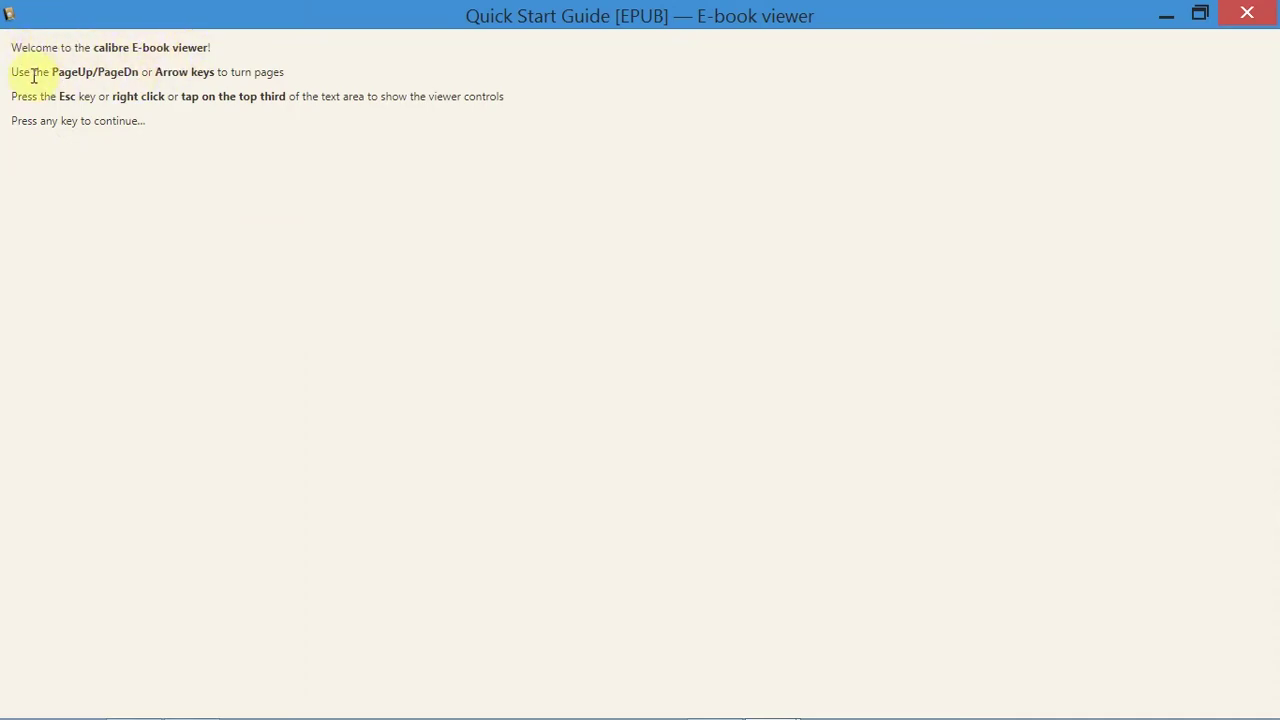
left_click(152, 78)
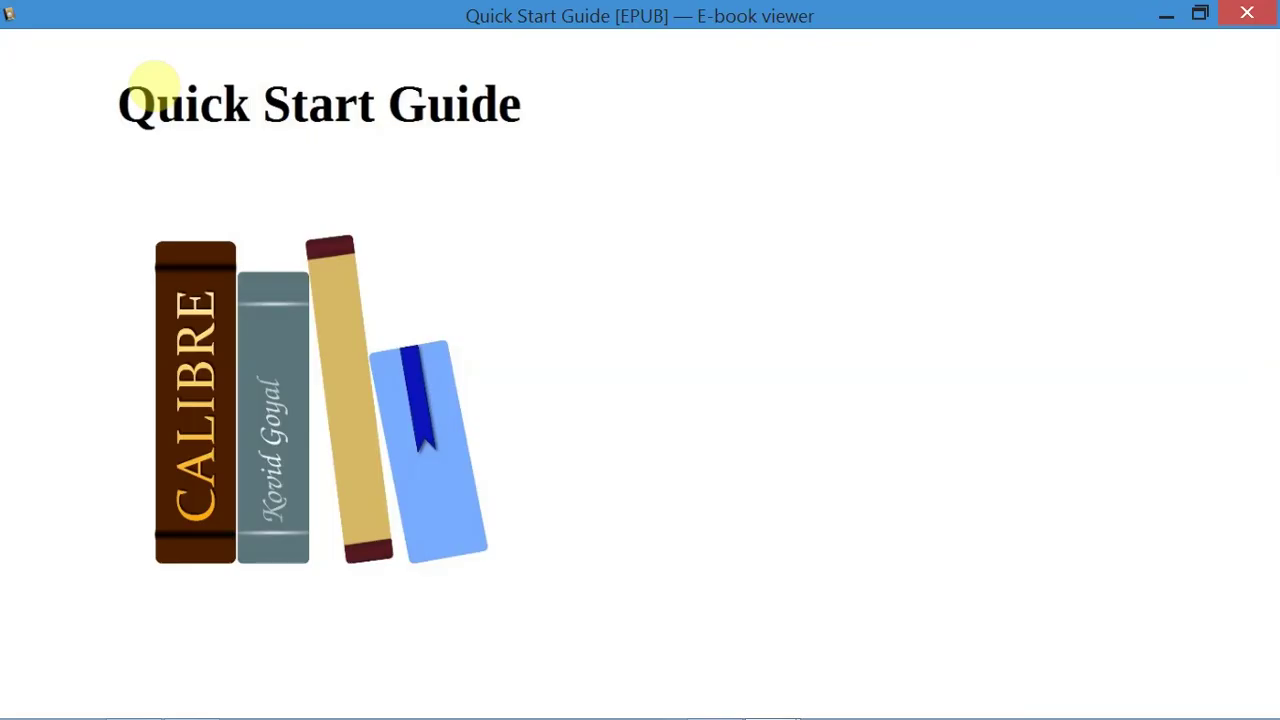
scroll(153, 80, "down", 1)
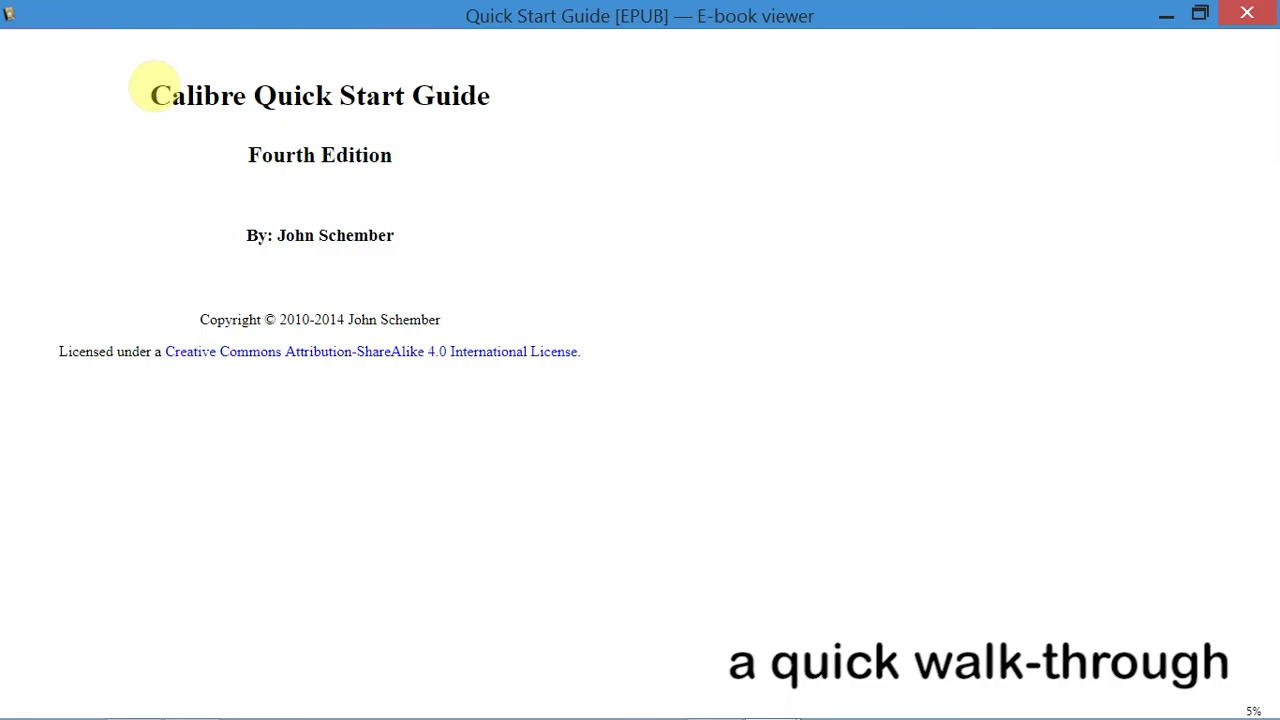
scroll(153, 86, "down", 1)
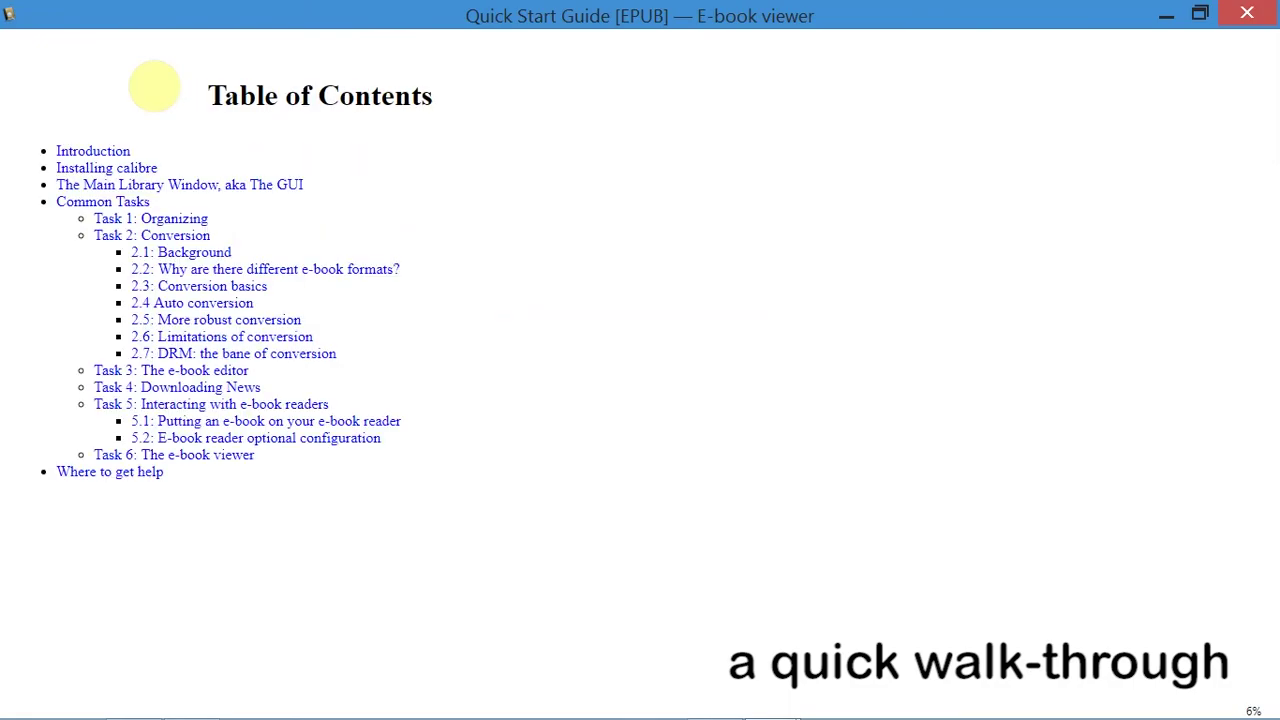
scroll(154, 86, "down", 1)
scroll(154, 86, "down", 1)
scroll(154, 82, "down", 1)
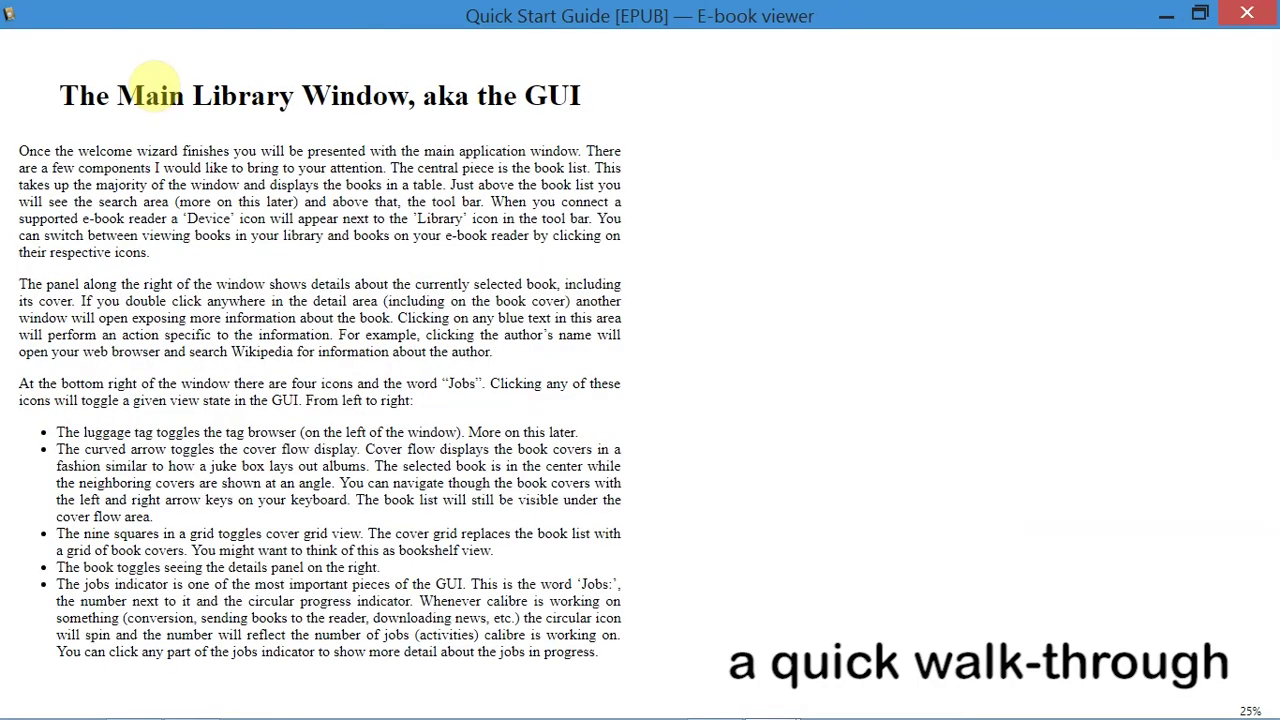
- Page on to the final 'Where to get help' section and close the viewer
scroll(153, 86, "down", 1)
scroll(154, 86, "down", 1)
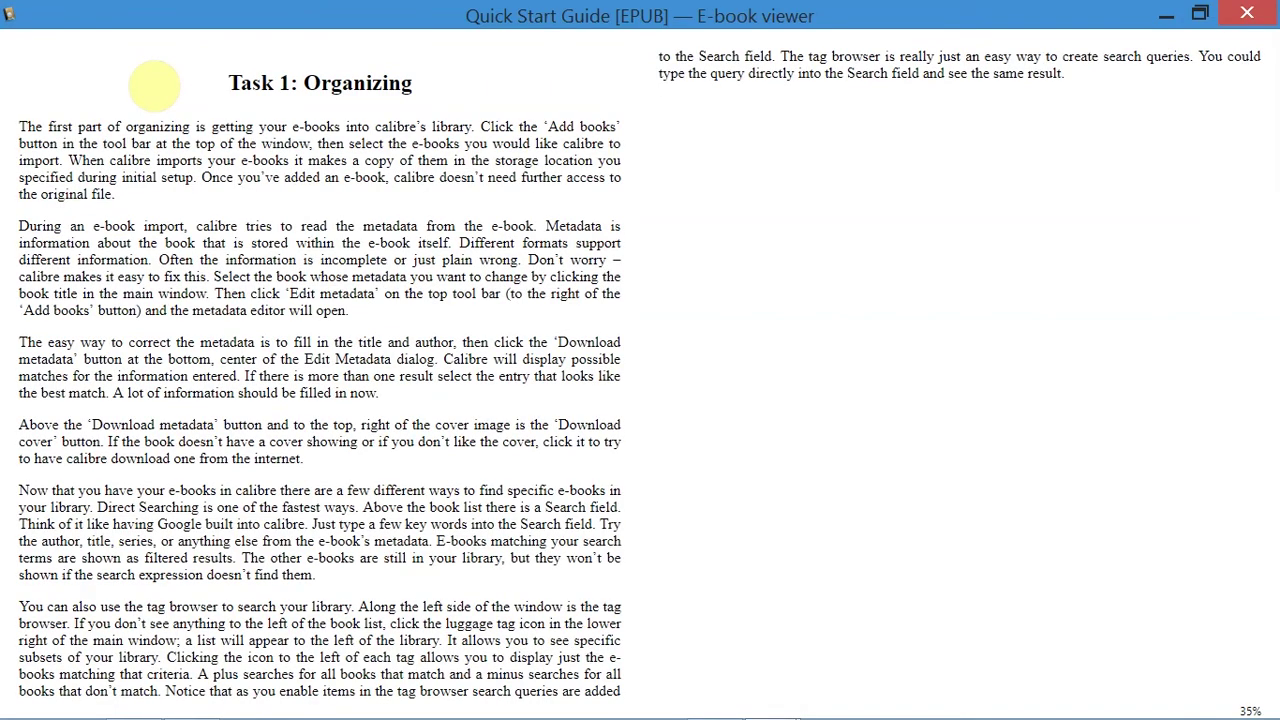
scroll(153, 86, "down", 1)
scroll(153, 86, "down", 1)
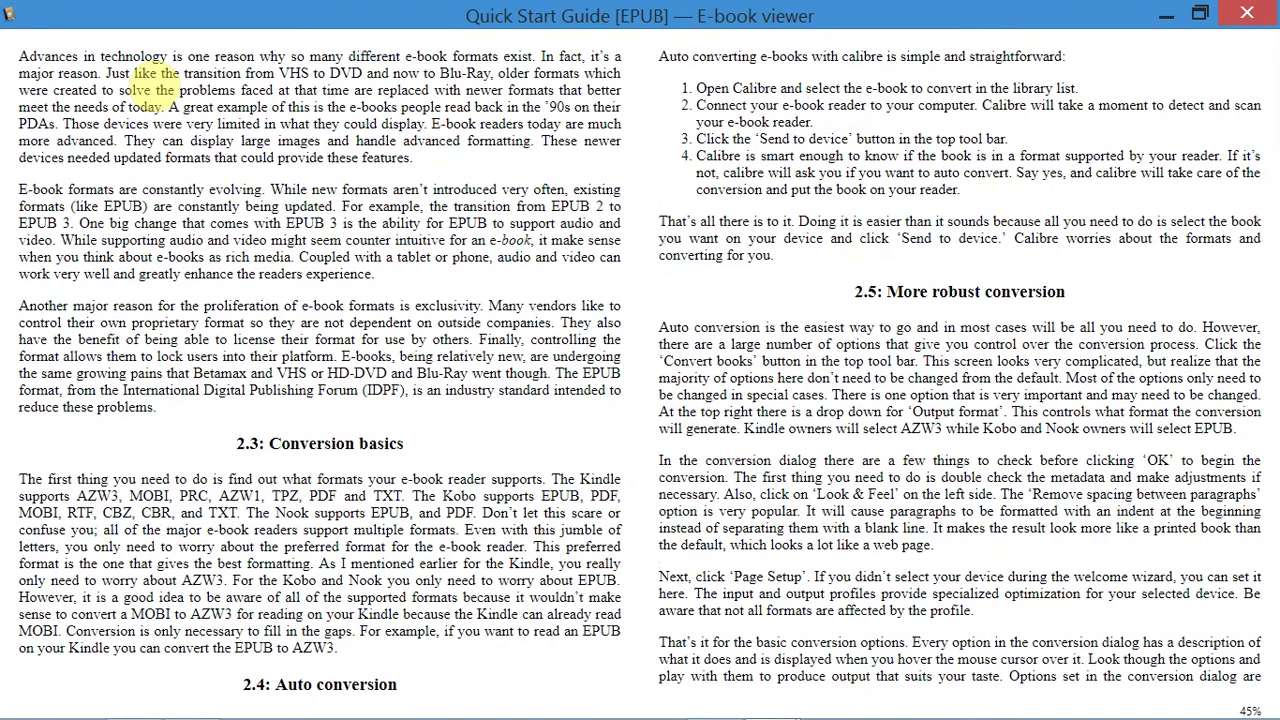
scroll(155, 80, "down", 1)
scroll(155, 80, "down", 1)
scroll(154, 82, "down", 1)
scroll(153, 83, "down", 1)
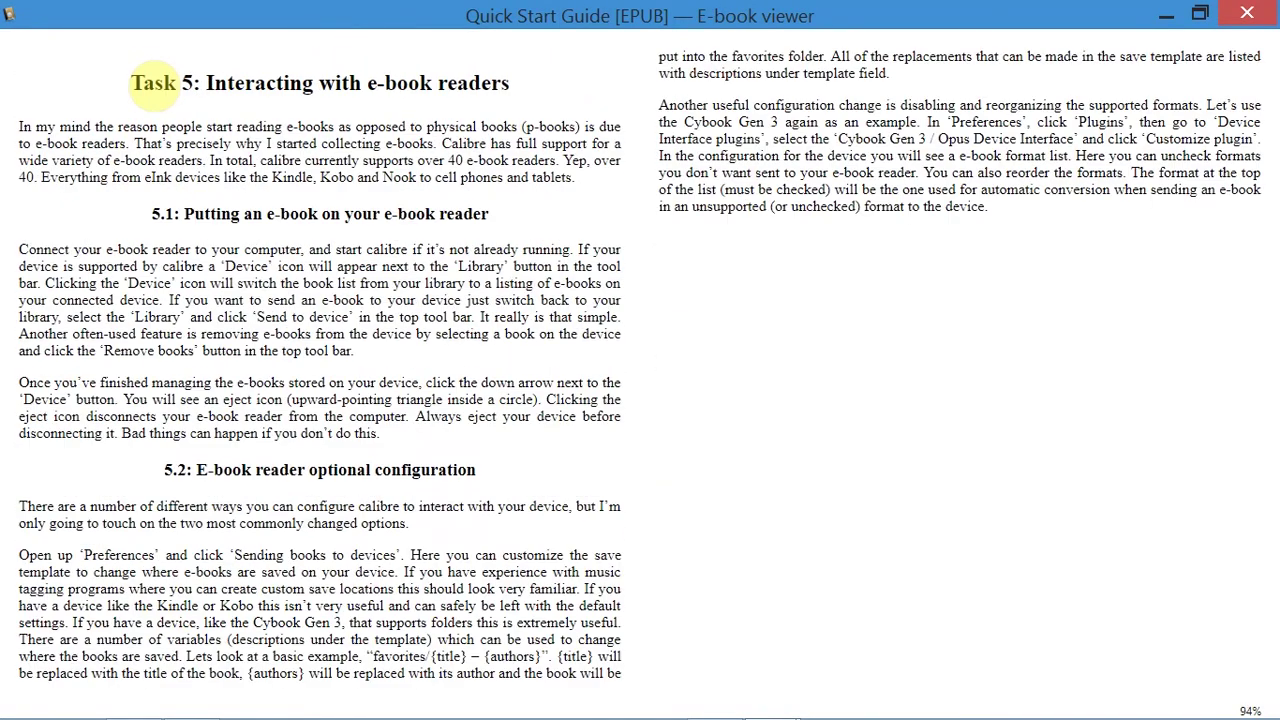
scroll(154, 84, "down", 1)
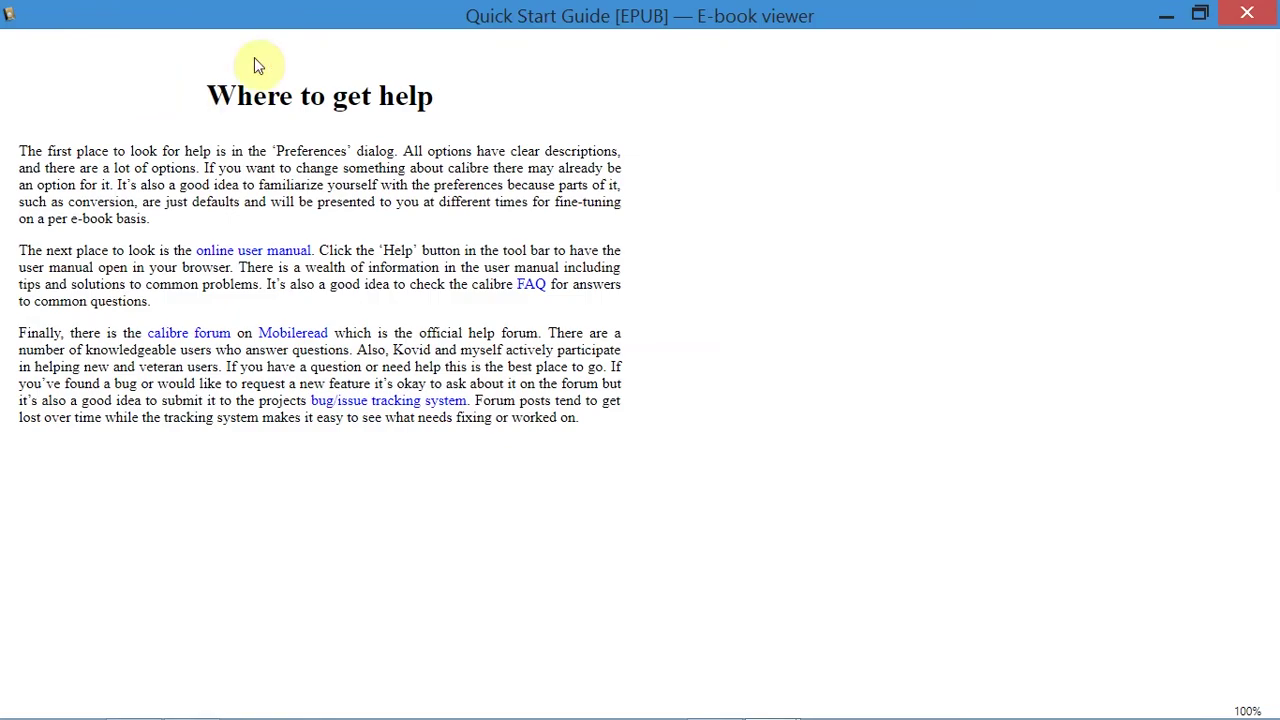
left_click(1247, 13)
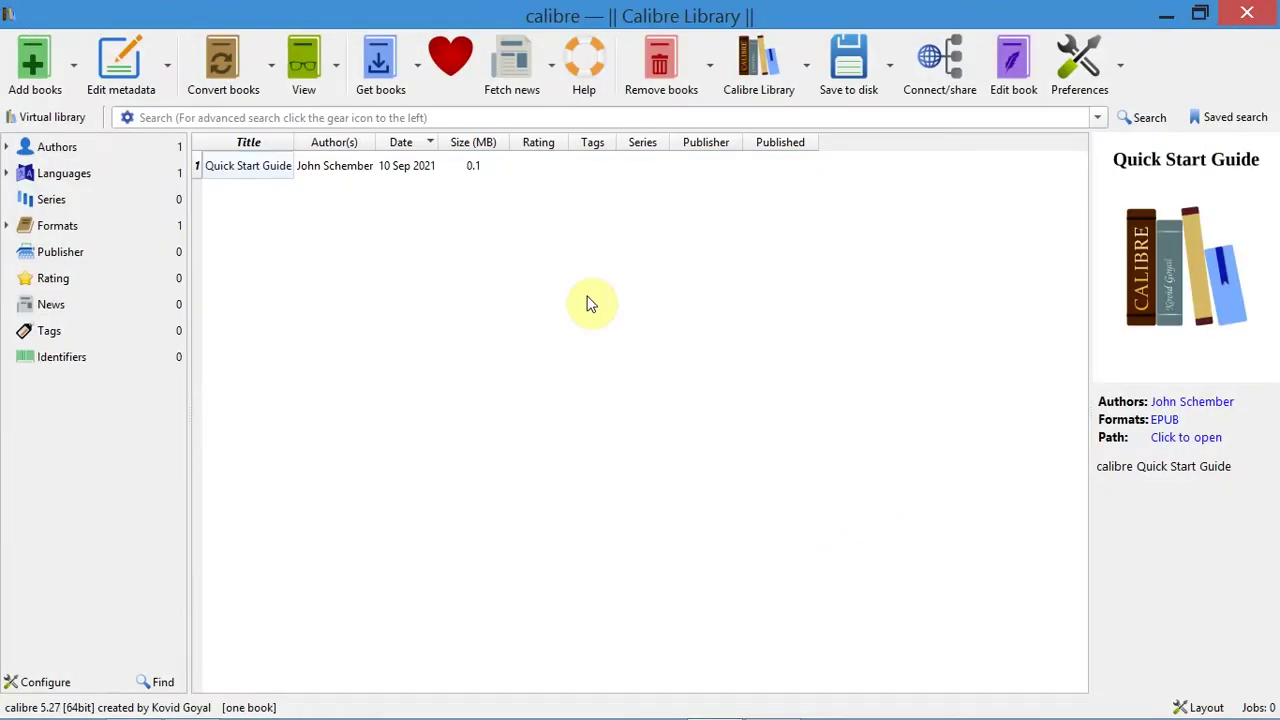